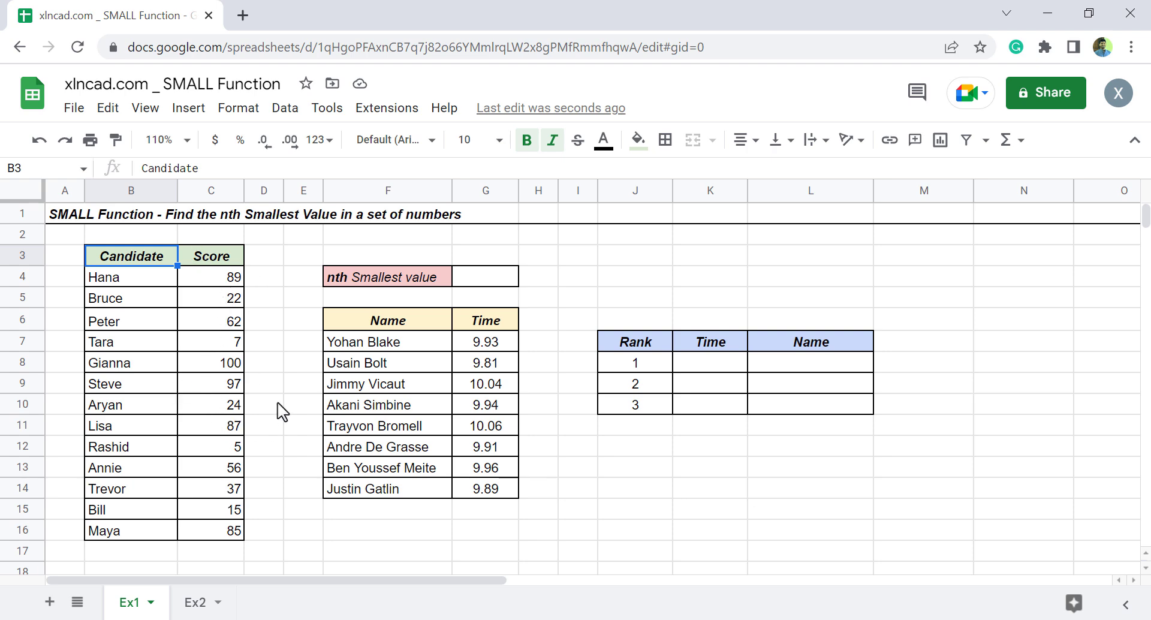
# Enter =SMALL(C4:C16,2) in G4 to get the second-smallest score, 7.
pyautogui.click(483, 279)
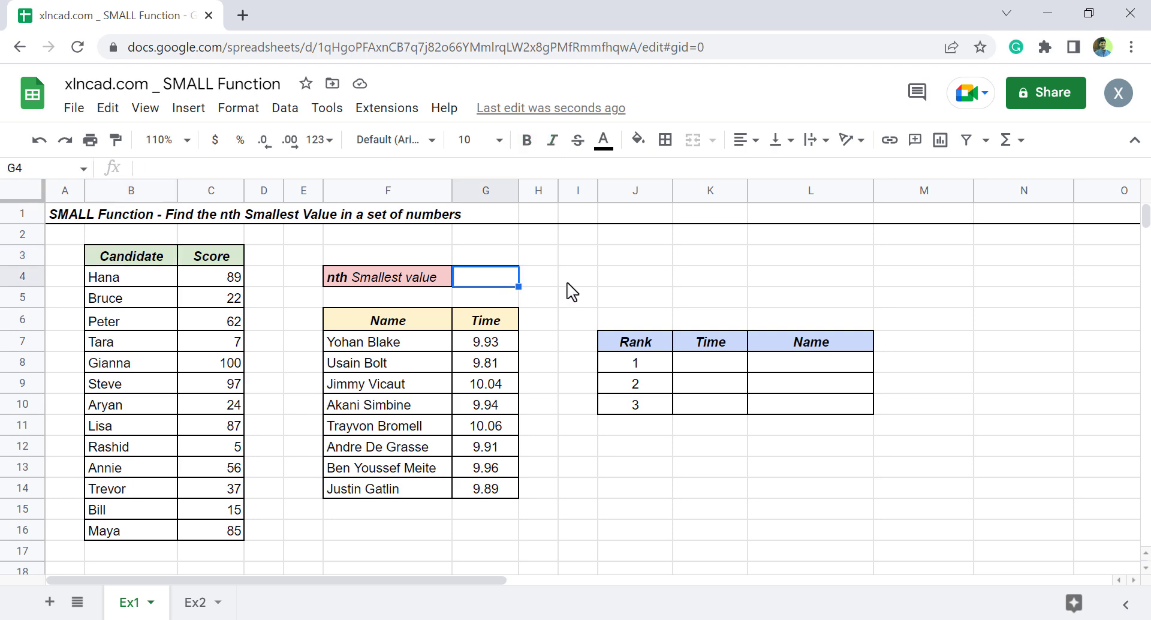
pyautogui.write('=')
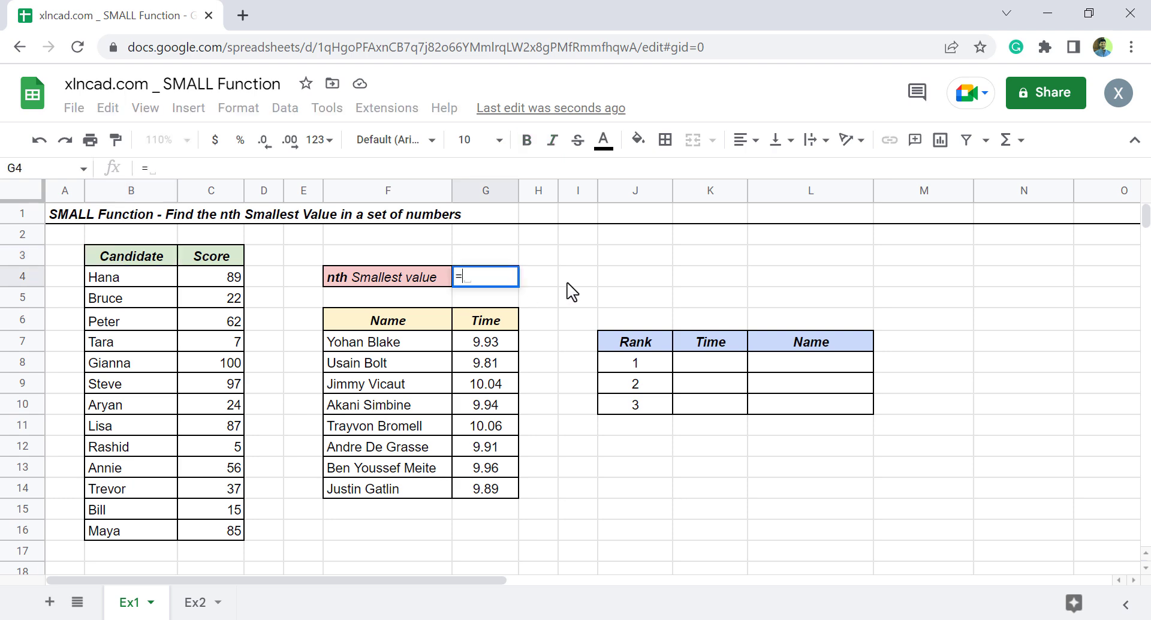
pyautogui.write('SMALL')
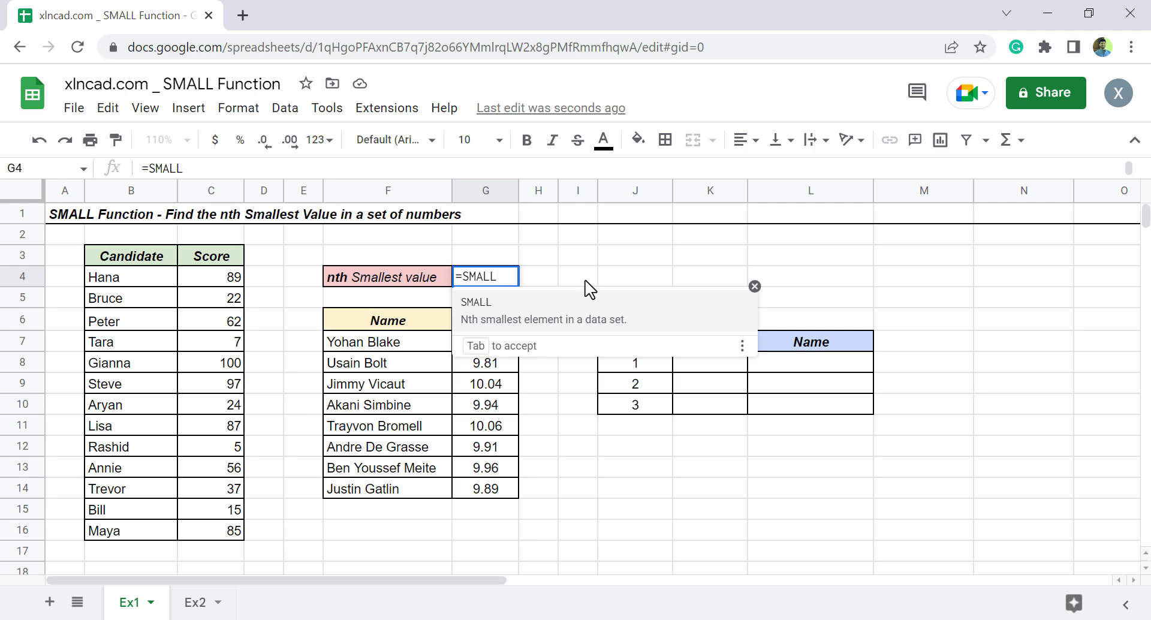
pyautogui.write('(')
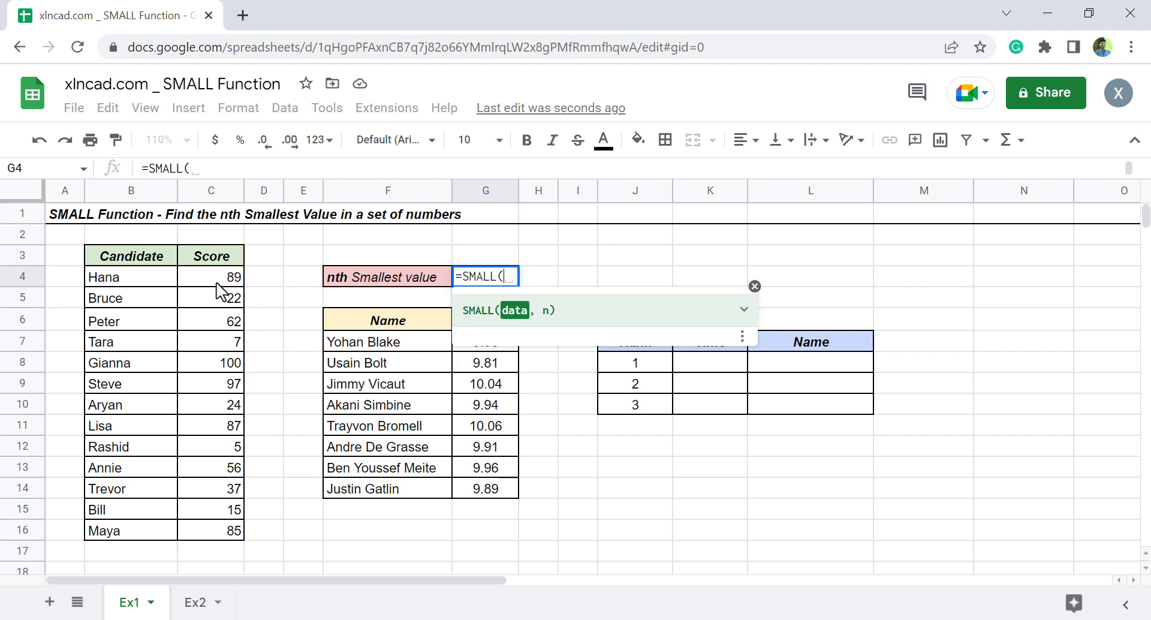
pyautogui.moveTo(215, 280); pyautogui.dragTo(231, 531)
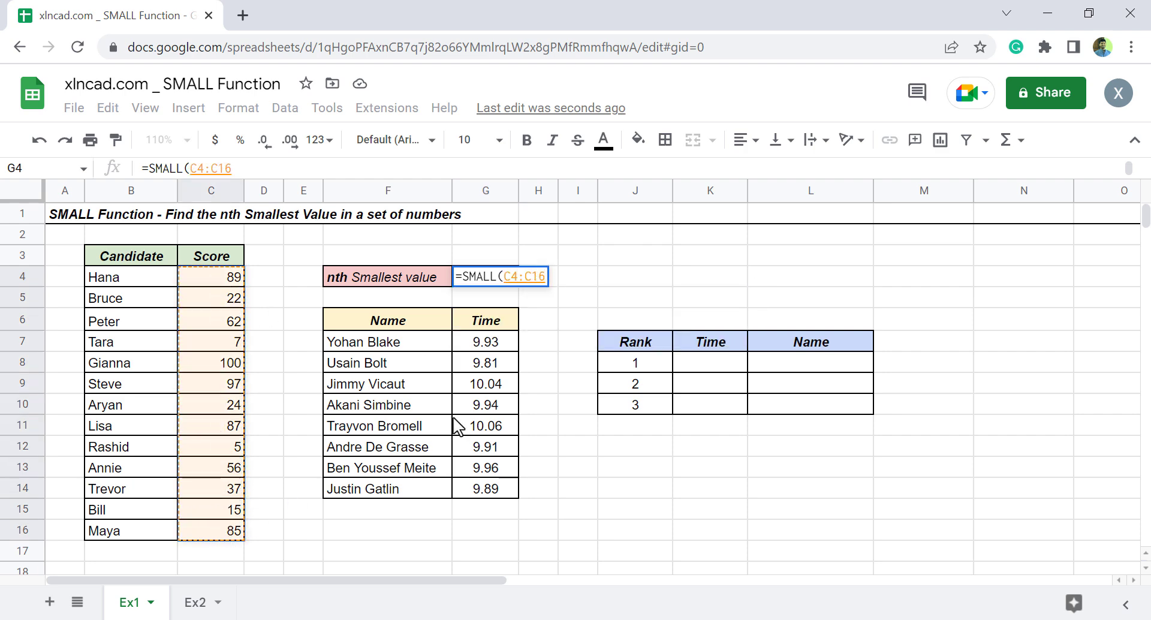
pyautogui.write(',')
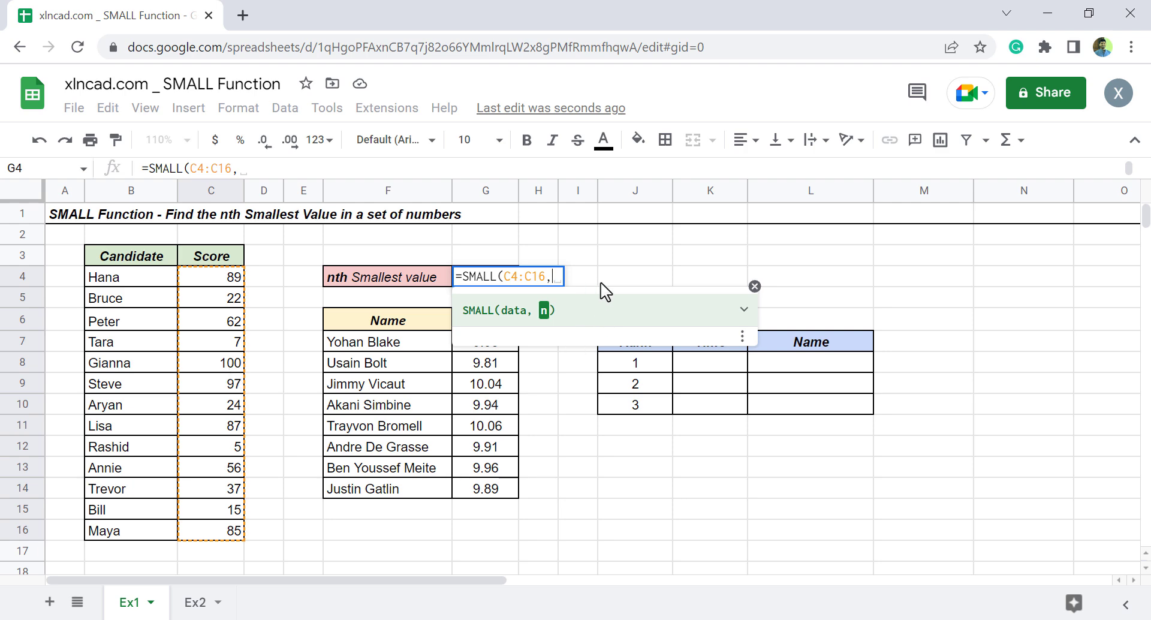
pyautogui.write('2')
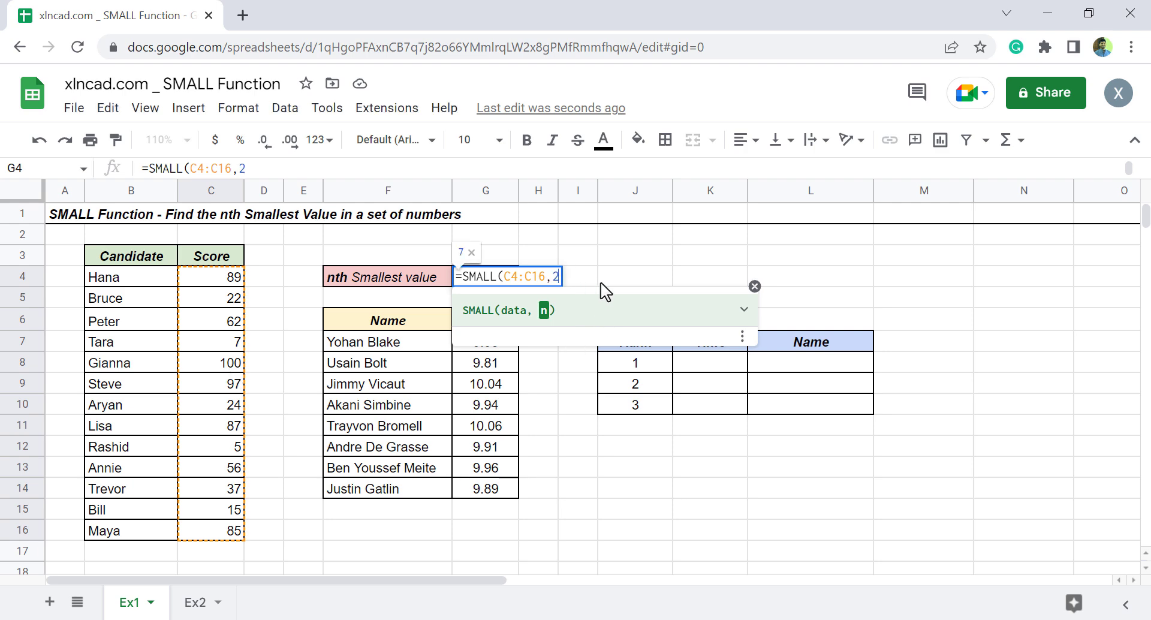
pyautogui.write(')')
pyautogui.press('Return')
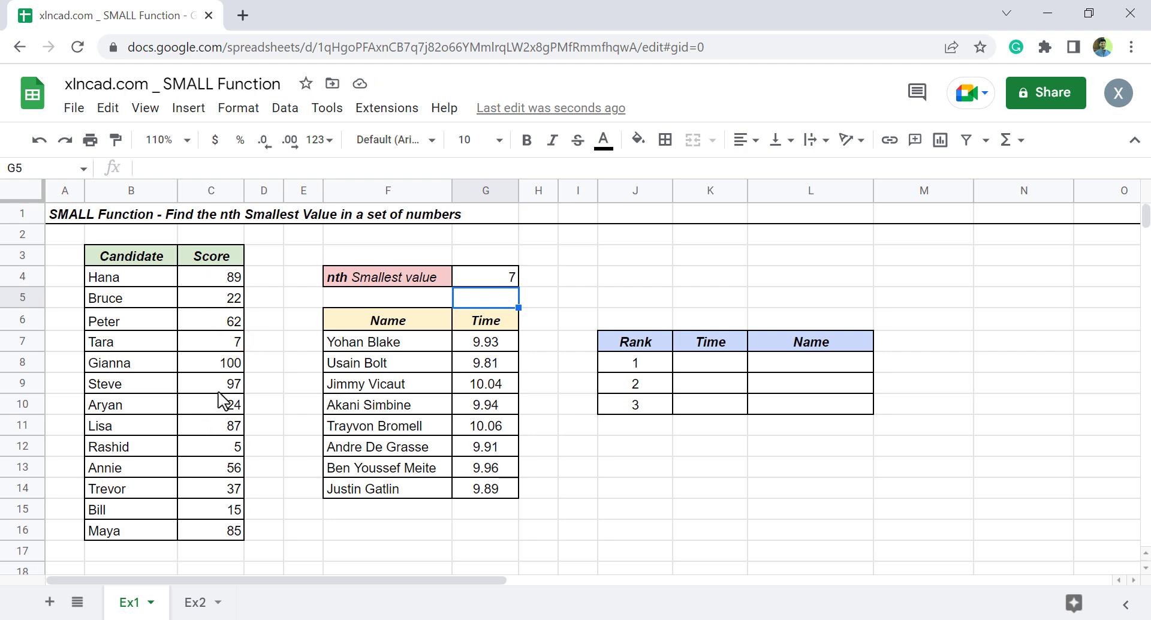
# Change G4's SMALL rank argument from 2 to 5 so it returns 24.
pyautogui.click(511, 278)
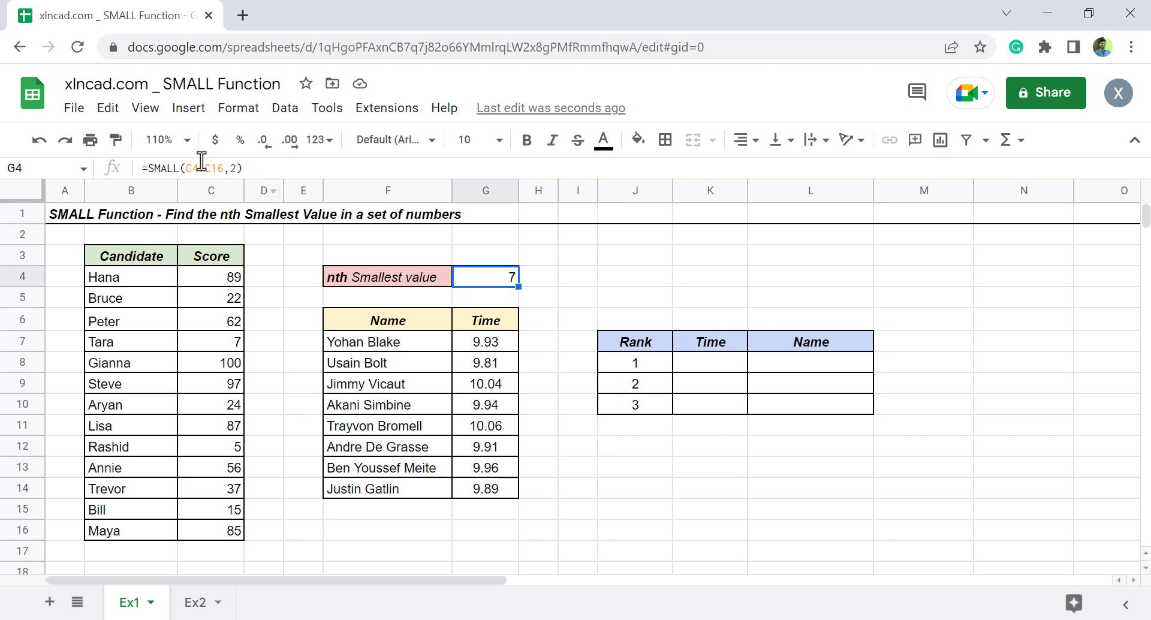
pyautogui.doubleClick(233, 169)
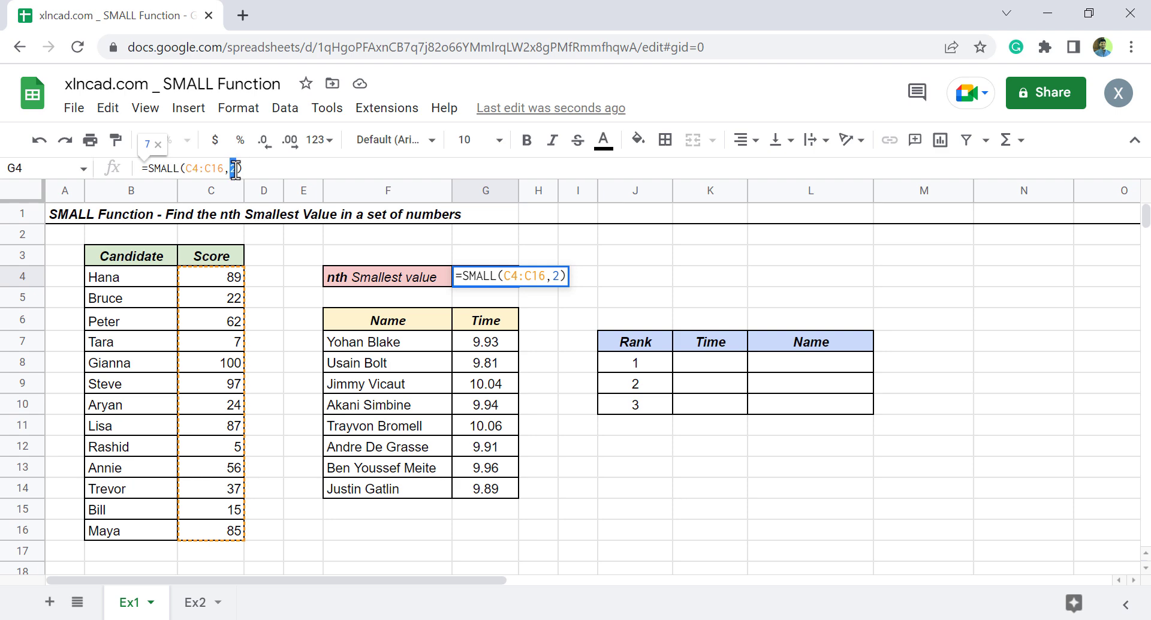
pyautogui.write('5')
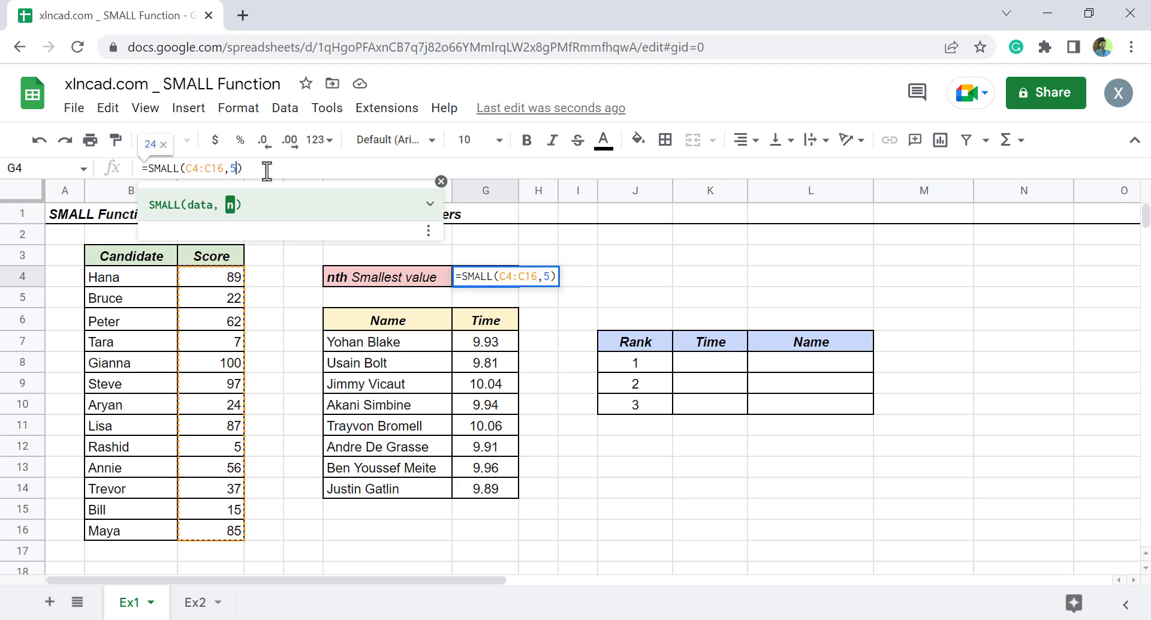
pyautogui.press('Return')
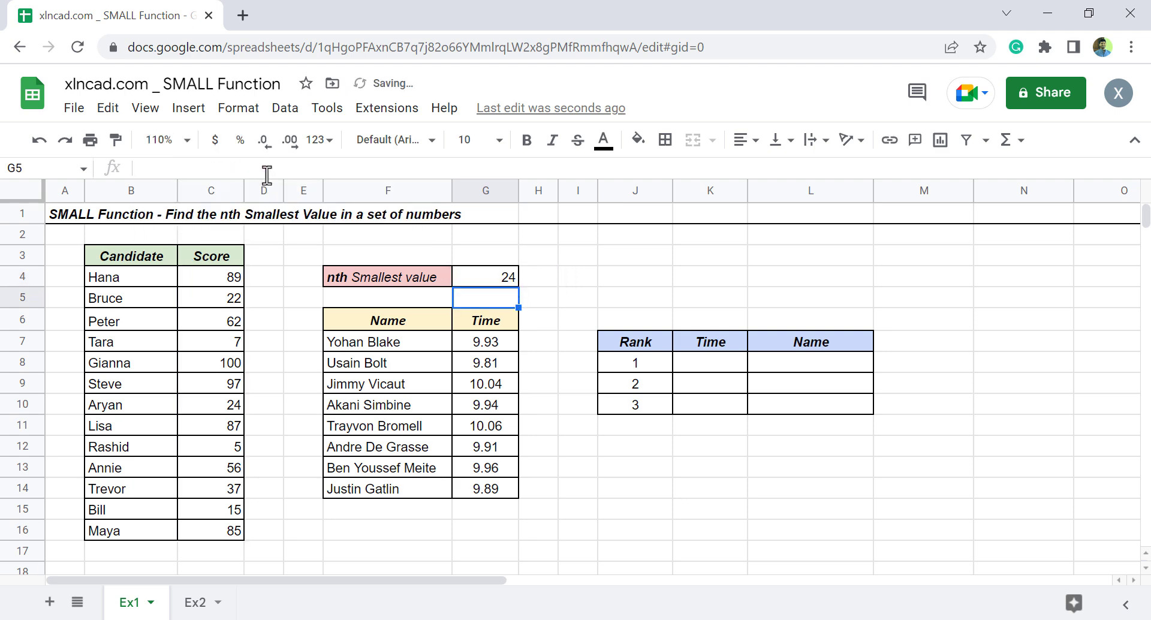
pyautogui.click(487, 278)
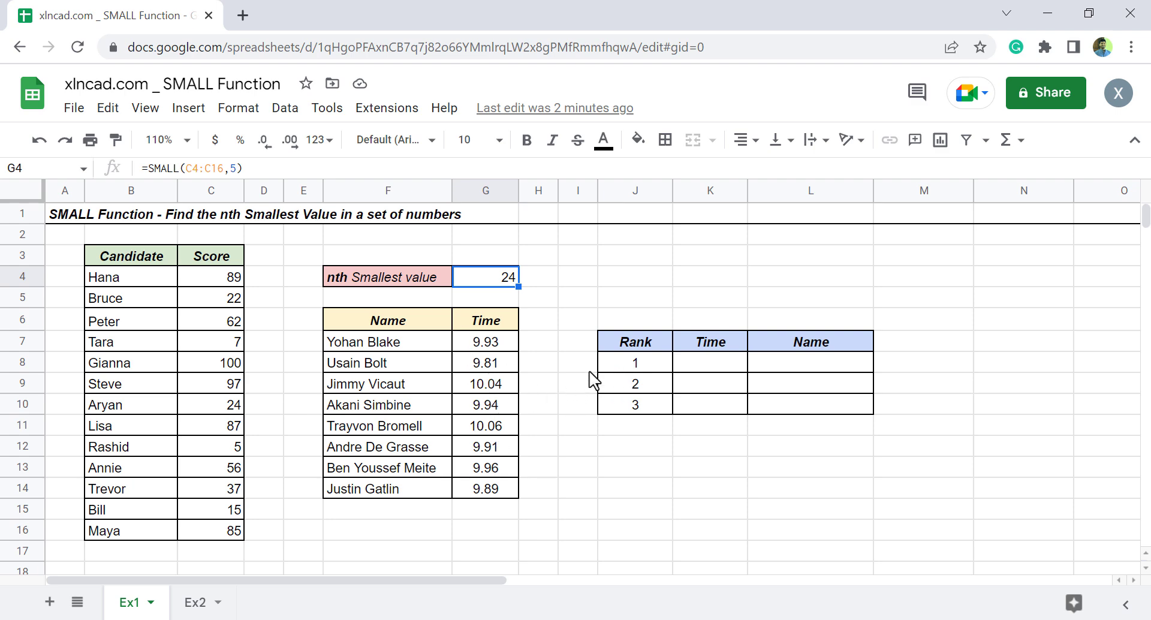
# Enter =SMALL($G$7:$G$14,J8) in K8 to show the fastest time, 9.81.
pyautogui.click(706, 363)
pyautogui.write('=')
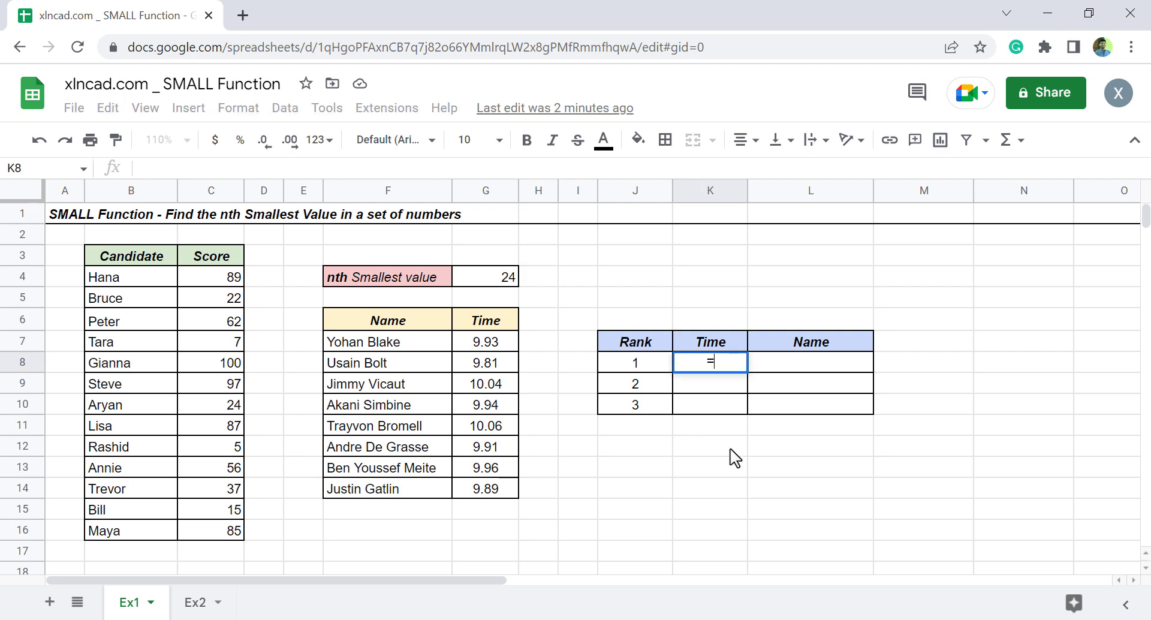
pyautogui.write('SMALL')
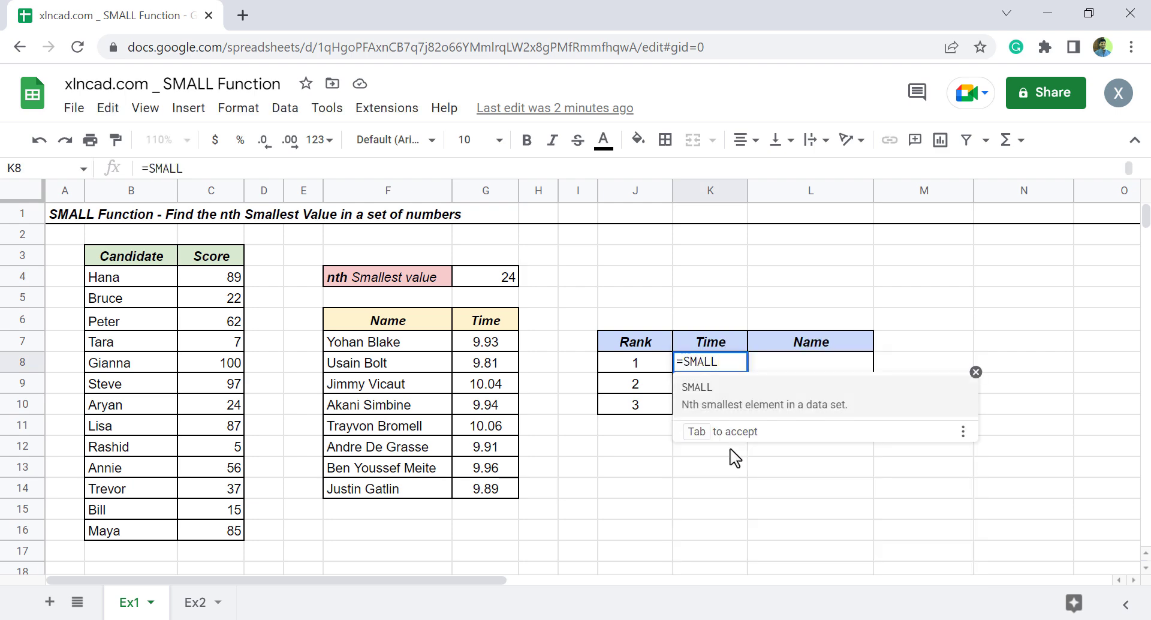
pyautogui.write('(')
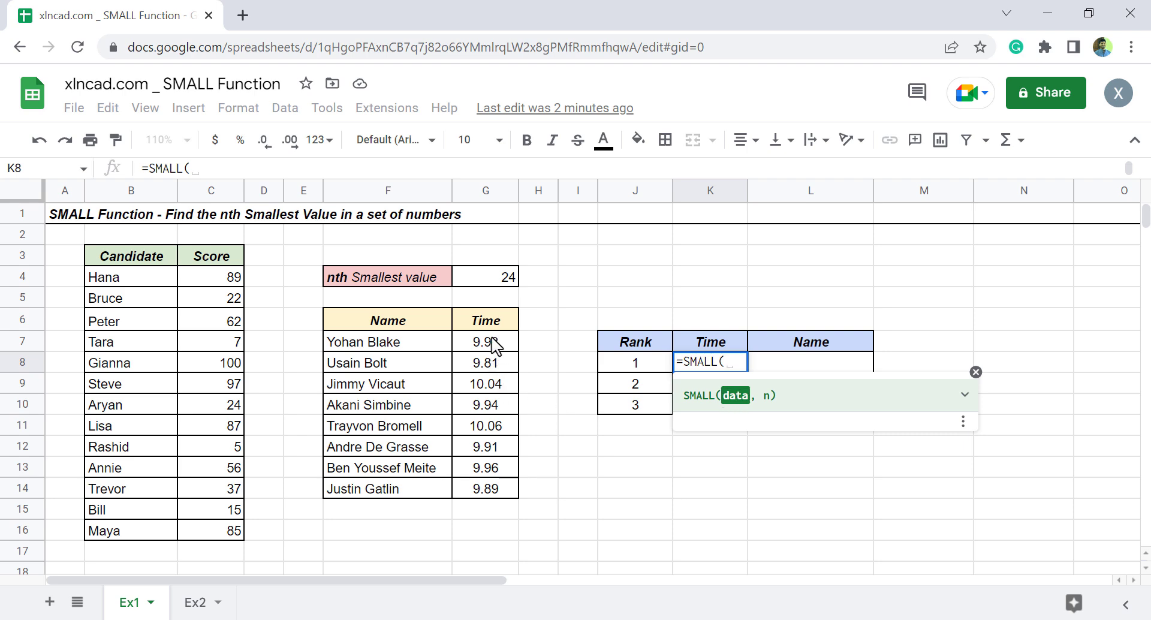
pyautogui.moveTo(493, 344); pyautogui.dragTo(486, 493)
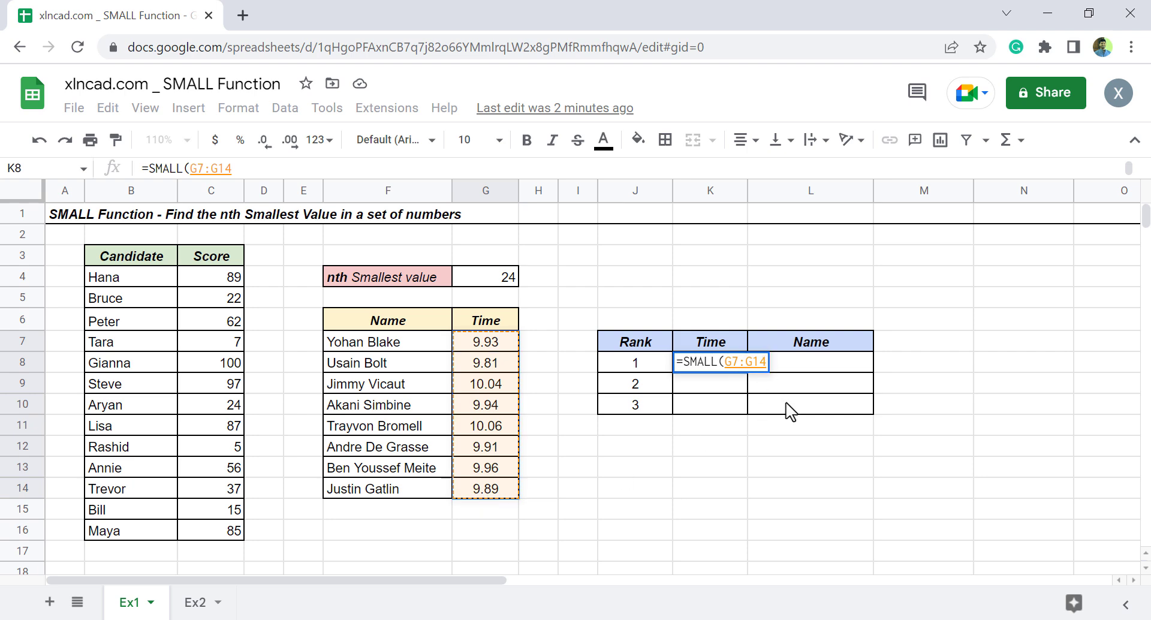
pyautogui.press('F4')
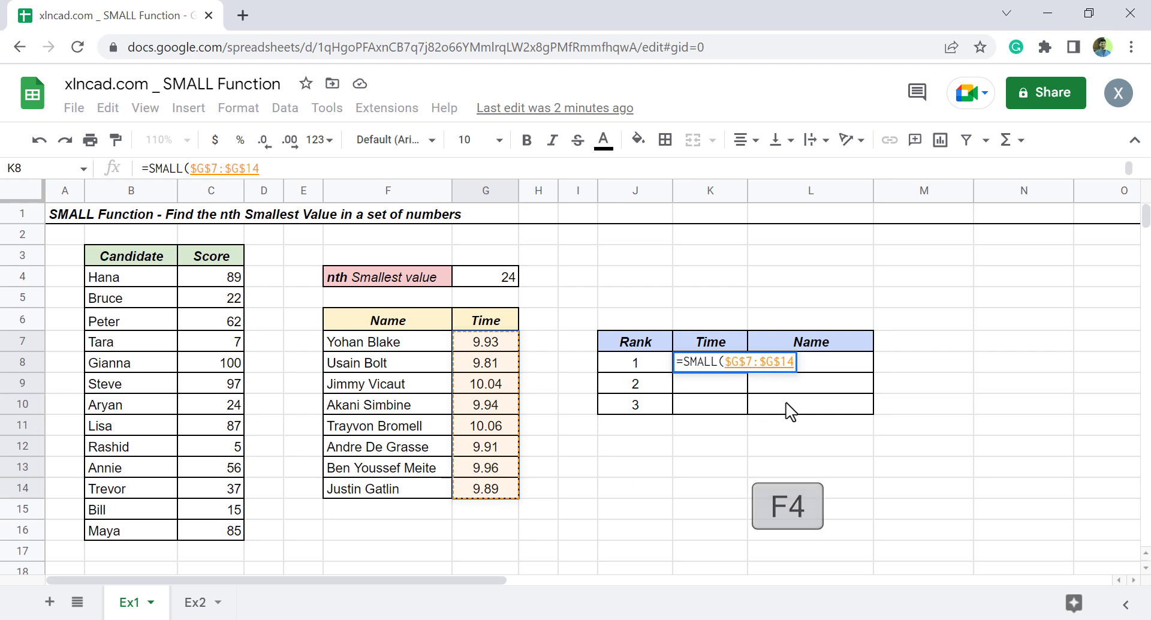
pyautogui.write(',')
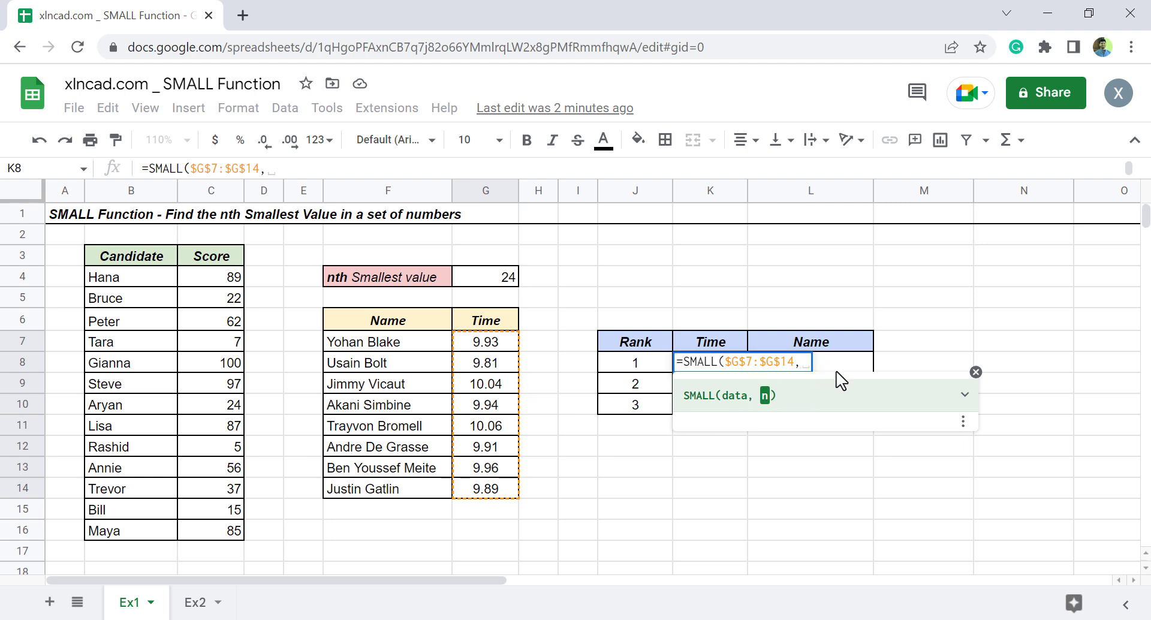
pyautogui.click(647, 362)
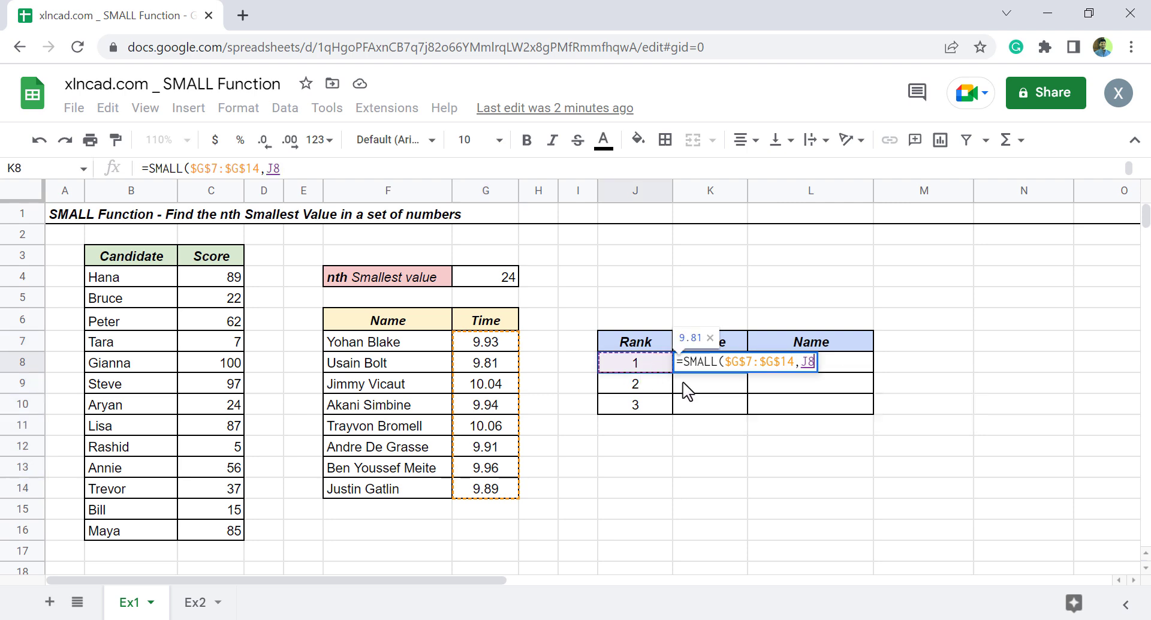
pyautogui.write(')')
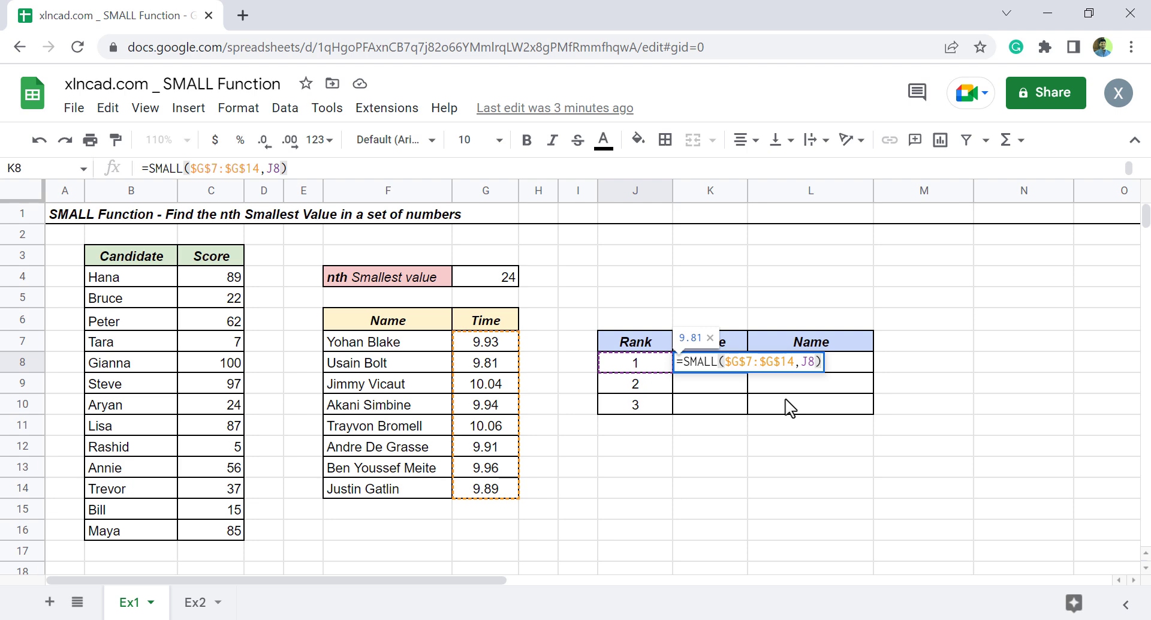
pyautogui.press('Return')
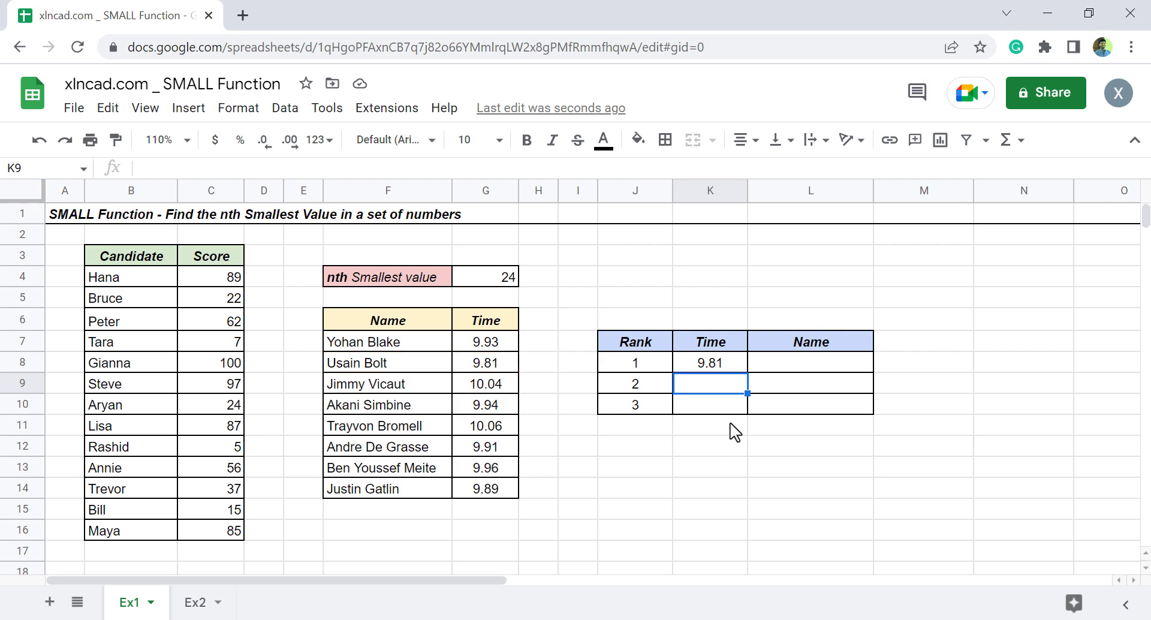
# Fill the K8 formula down to K10, giving 9.89 and 9.91.
pyautogui.click(733, 367)
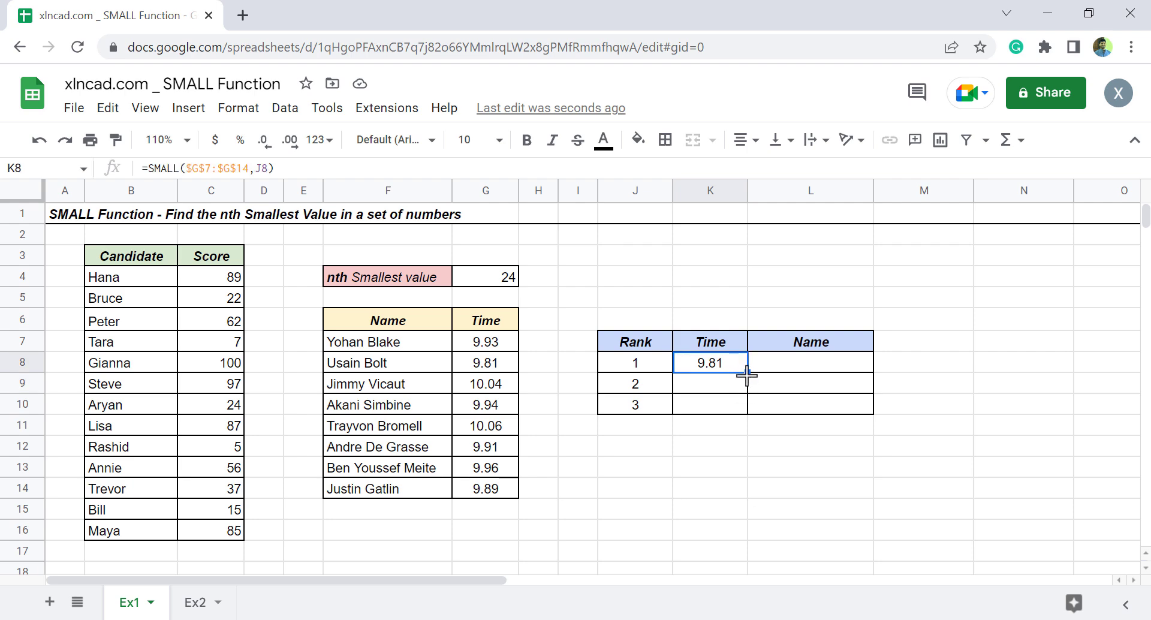
pyautogui.moveTo(747, 373); pyautogui.dragTo(744, 408)
pyautogui.click(709, 381)
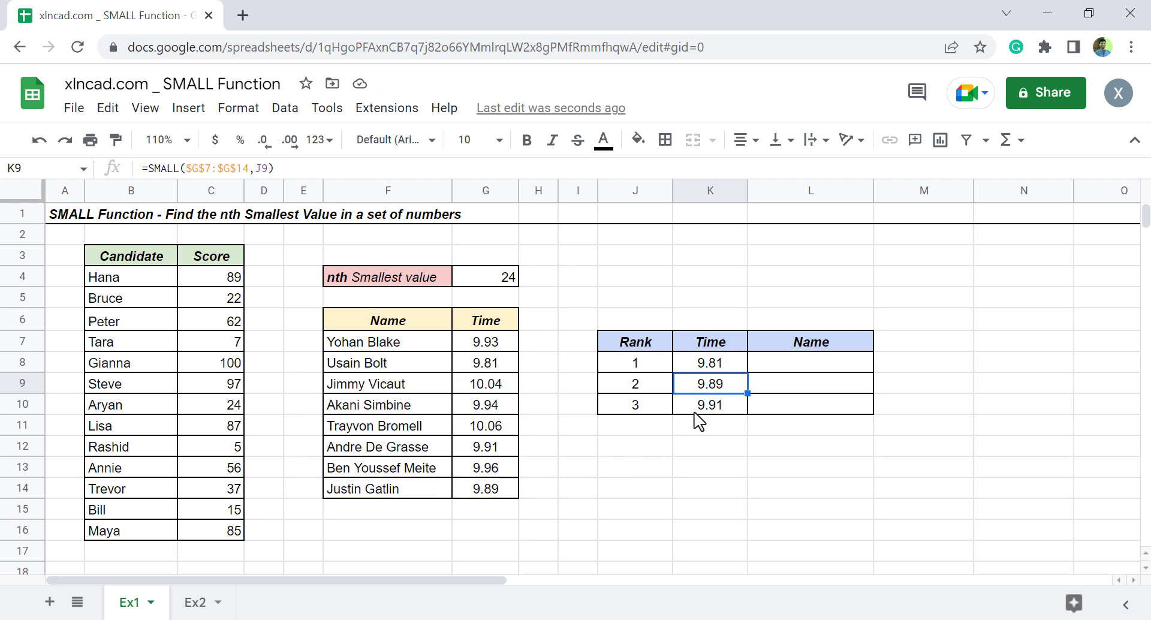
pyautogui.click(724, 409)
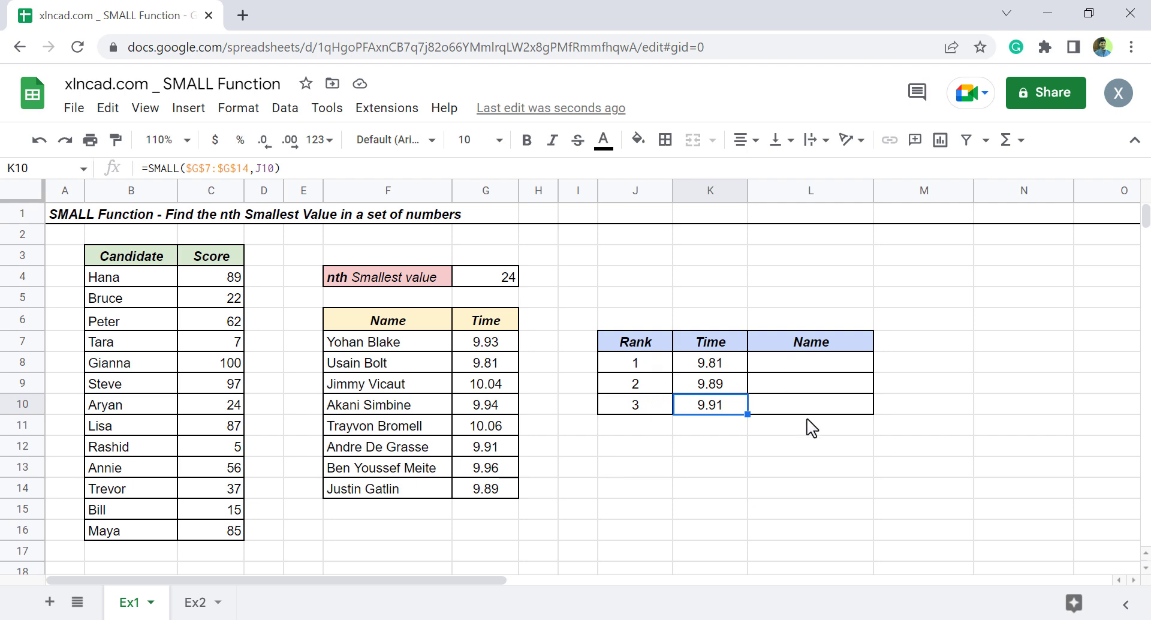
pyautogui.click(785, 367)
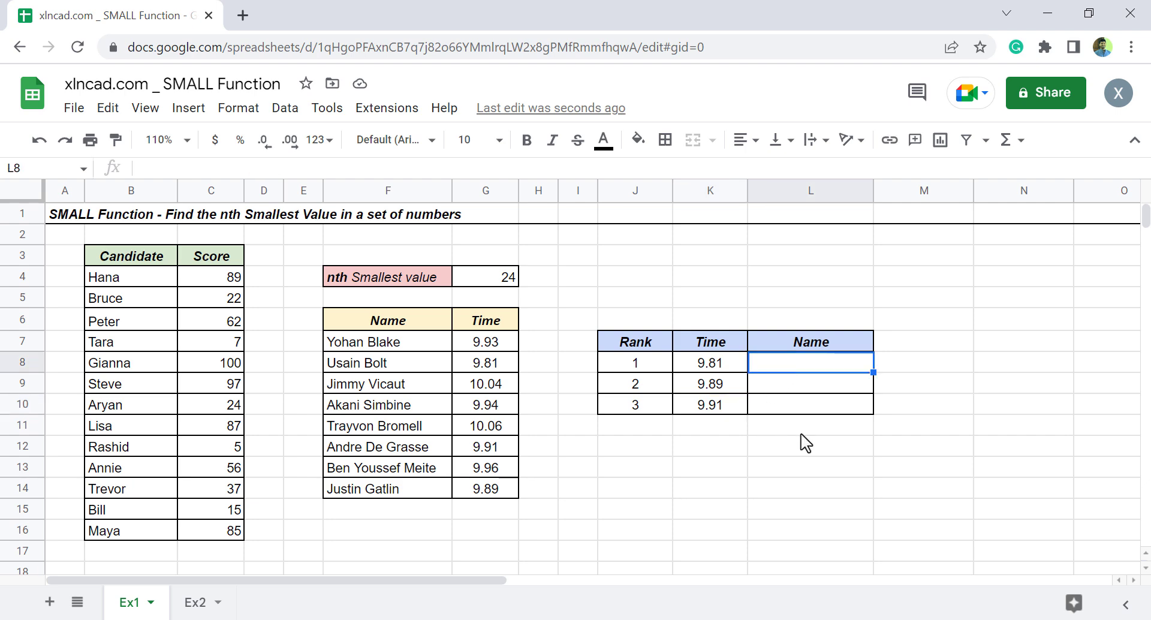
# Enter =INDEX($F$7:$G$14,MATCH(K8,$G$7:$G$14,0),1) in L8 to return Usain Bolt.
pyautogui.write('=')
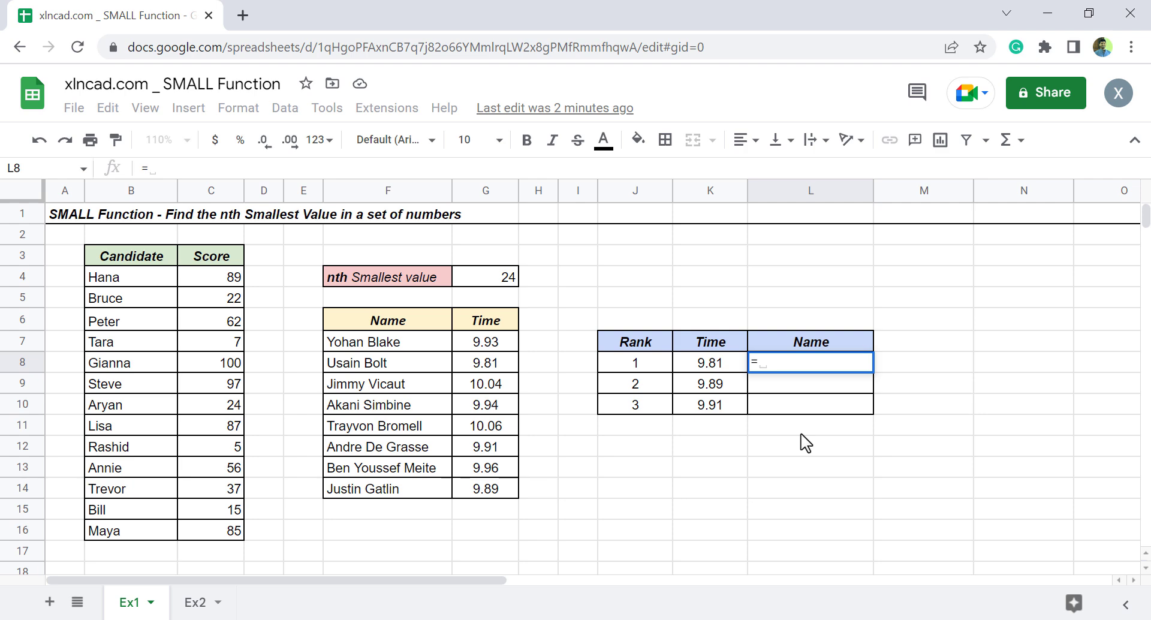
pyautogui.write('INDEX')
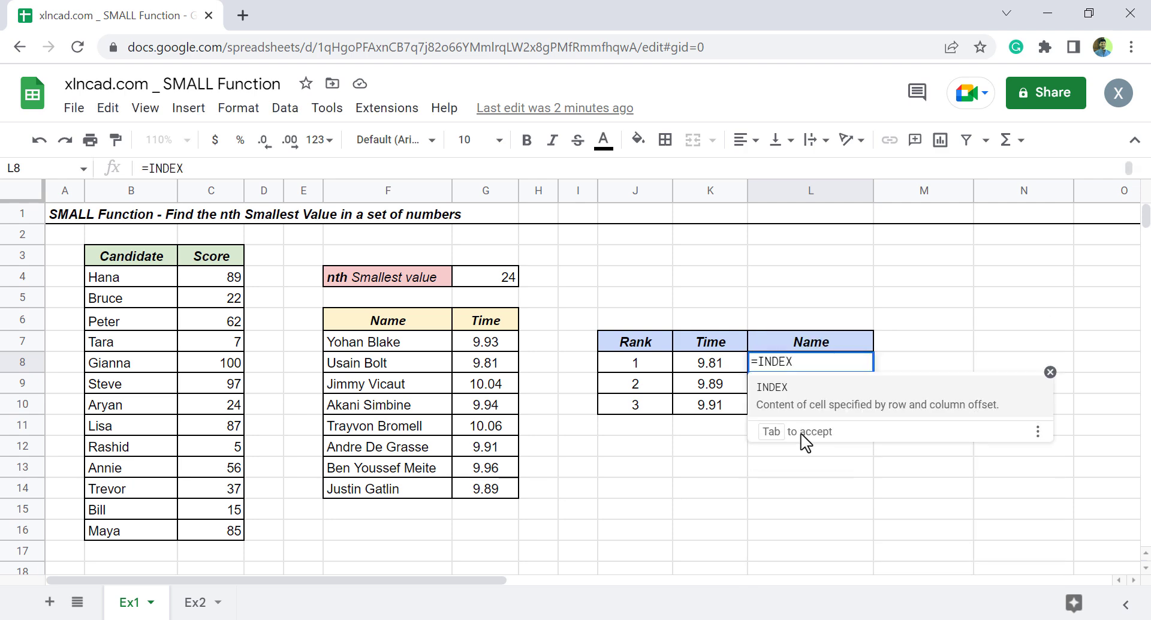
pyautogui.write('(')
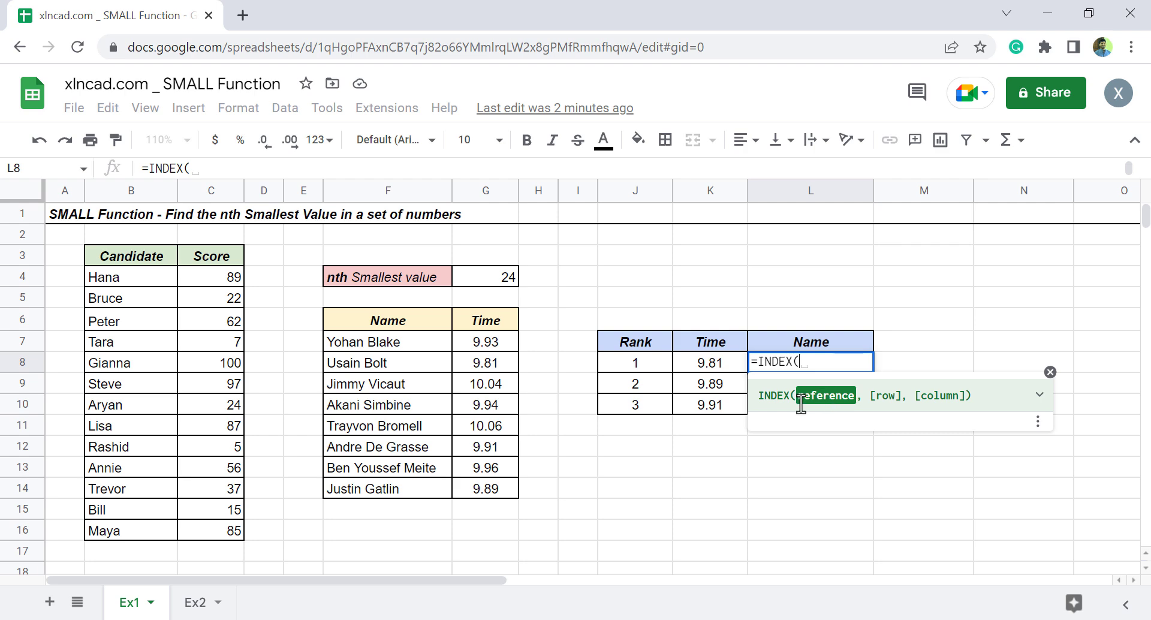
pyautogui.moveTo(400, 343); pyautogui.dragTo(487, 491)
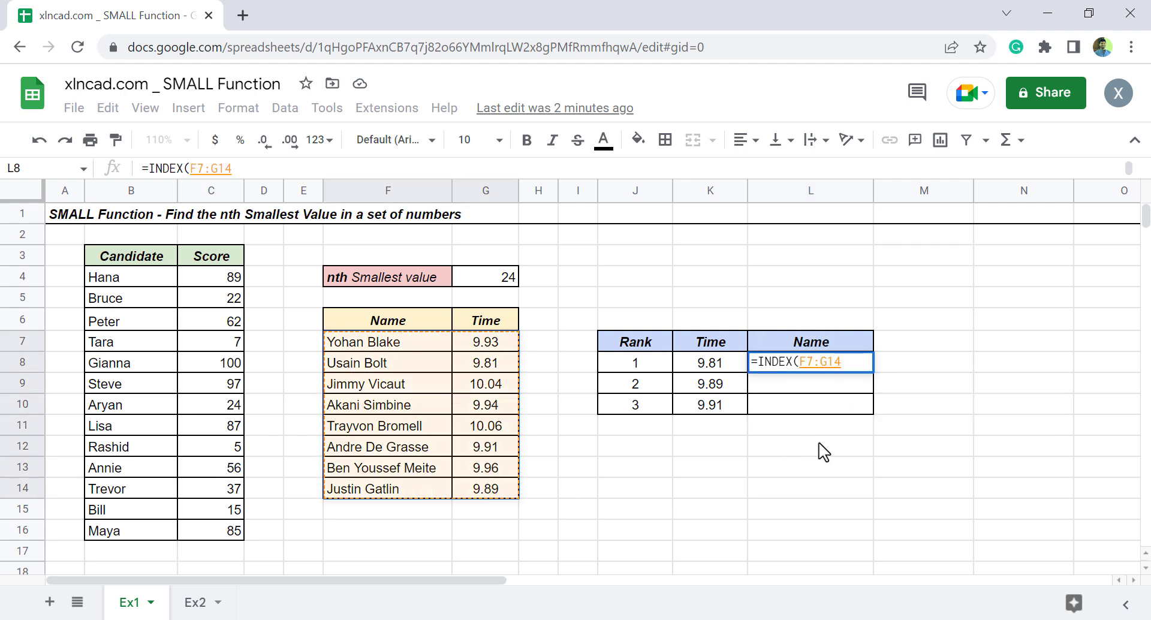
pyautogui.press('F4')
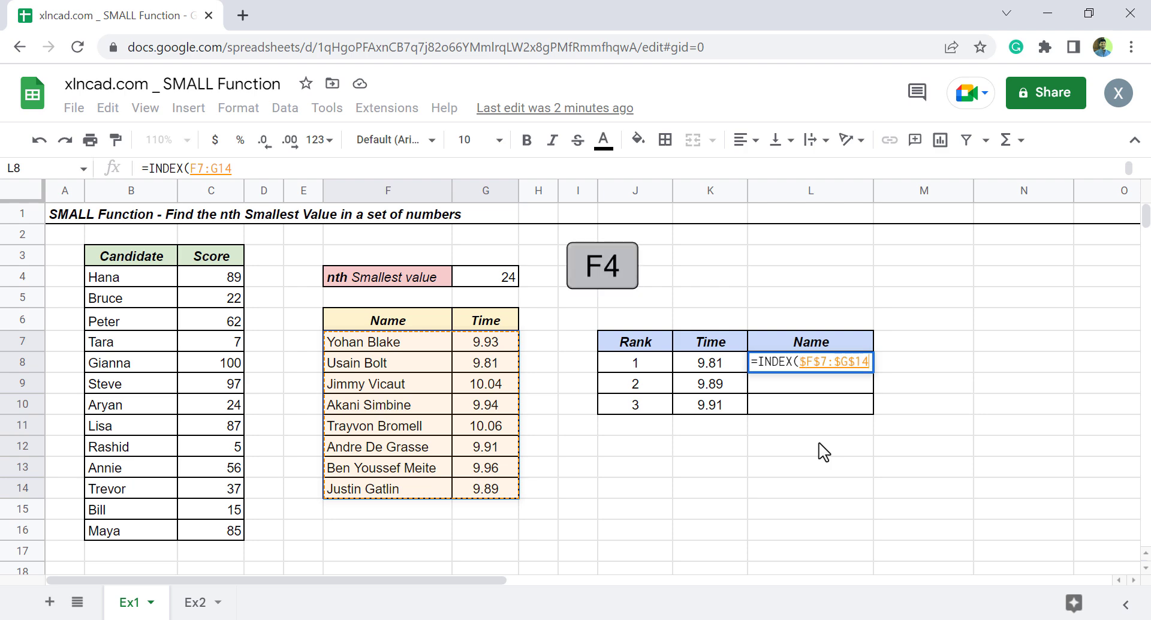
pyautogui.write(',')
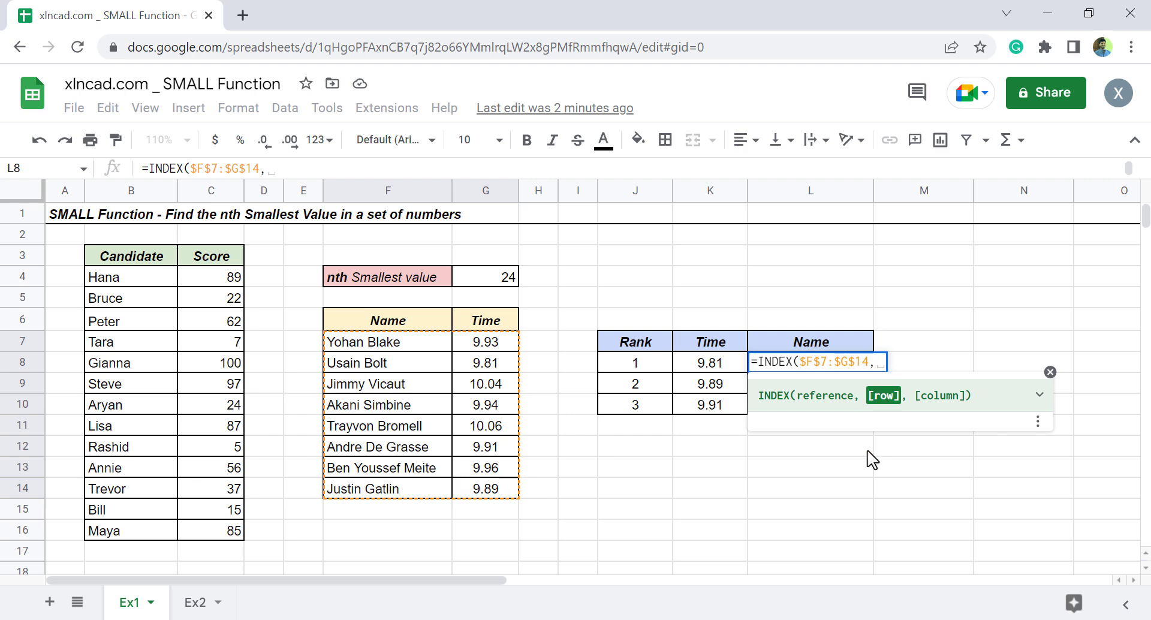
pyautogui.write('MATCH')
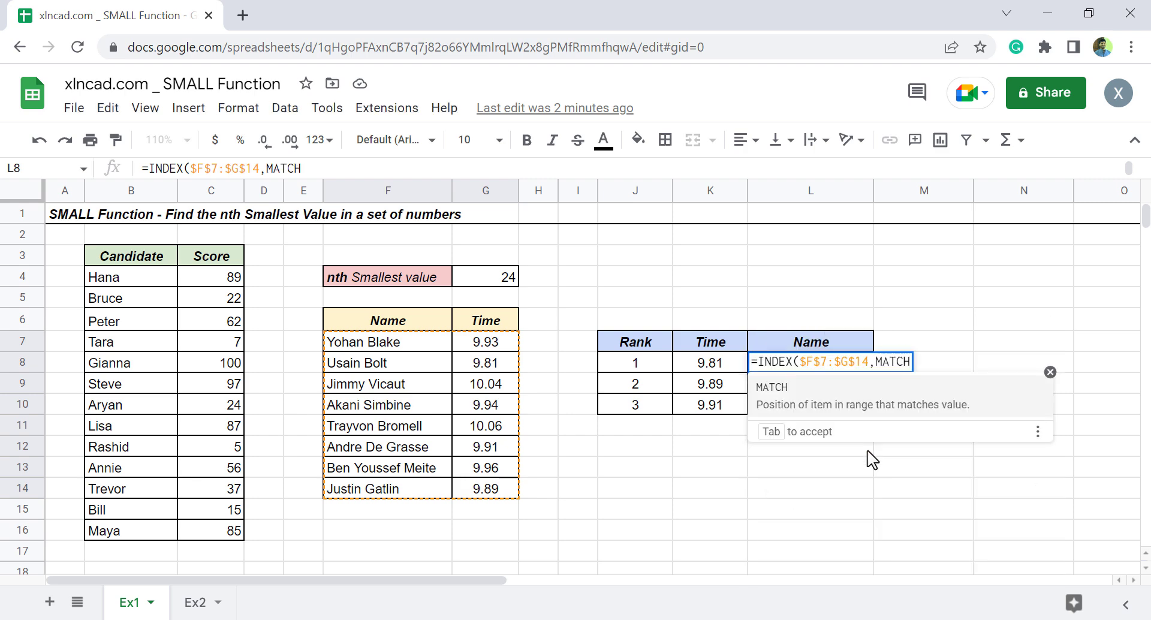
pyautogui.write('(')
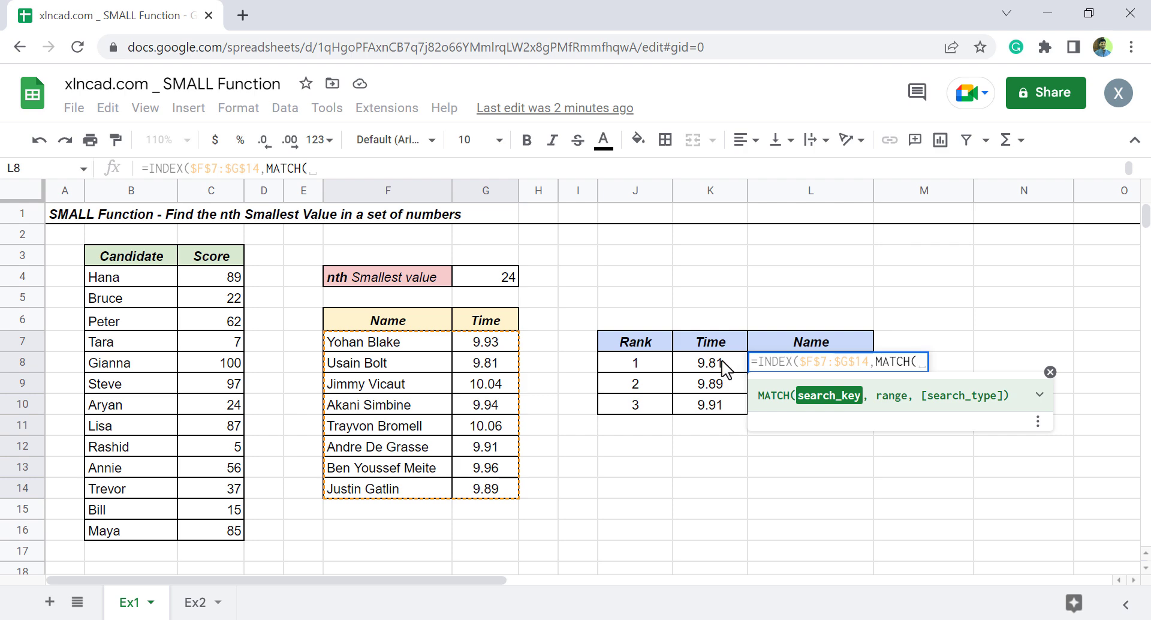
pyautogui.click(725, 369)
pyautogui.write(',')
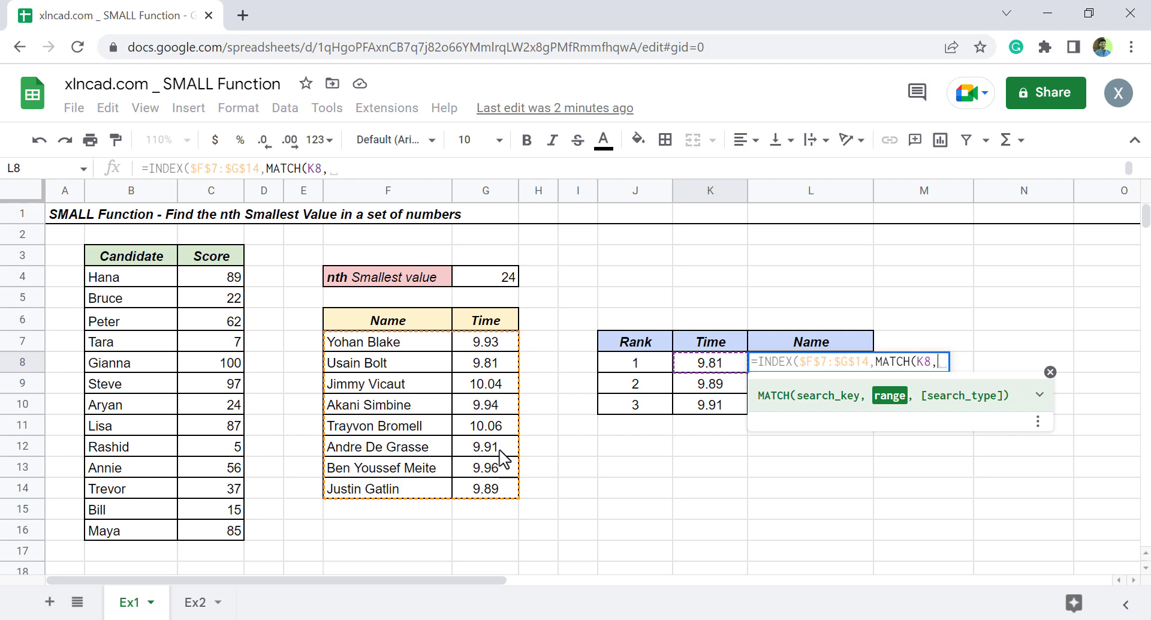
pyautogui.moveTo(497, 346); pyautogui.dragTo(496, 490)
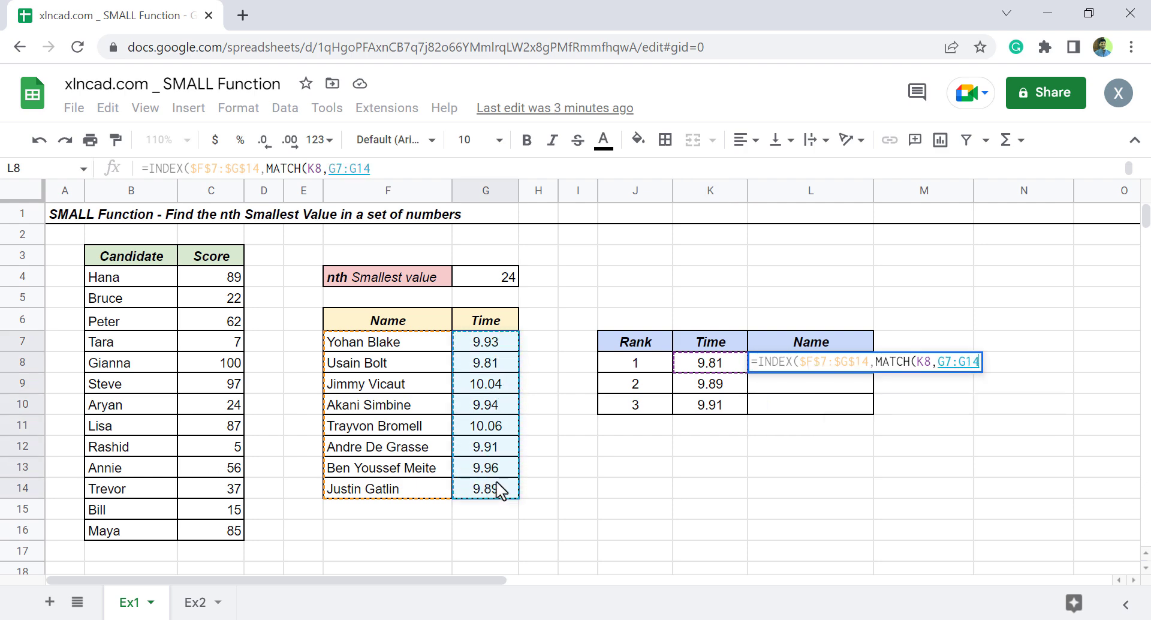
pyautogui.press('F4')
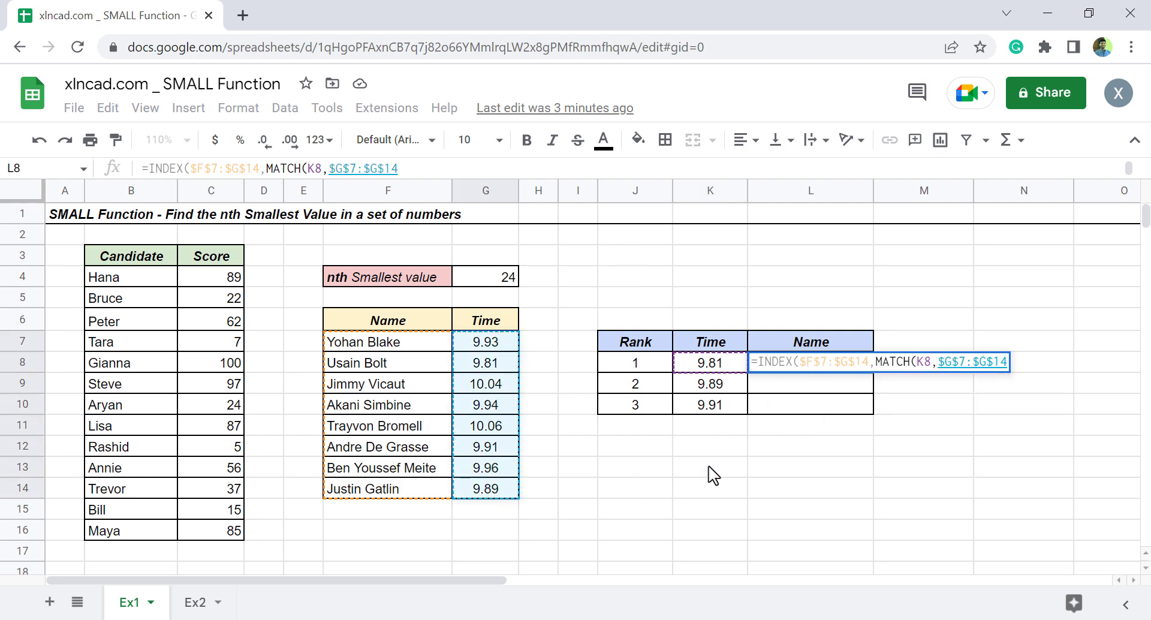
pyautogui.write(',')
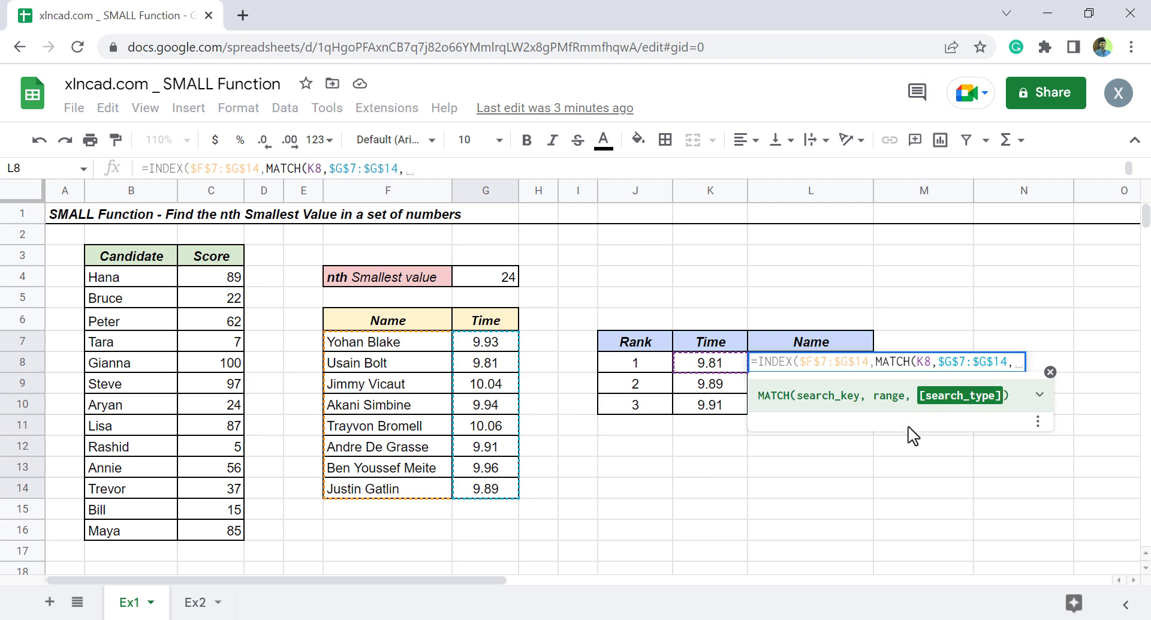
pyautogui.write('0')
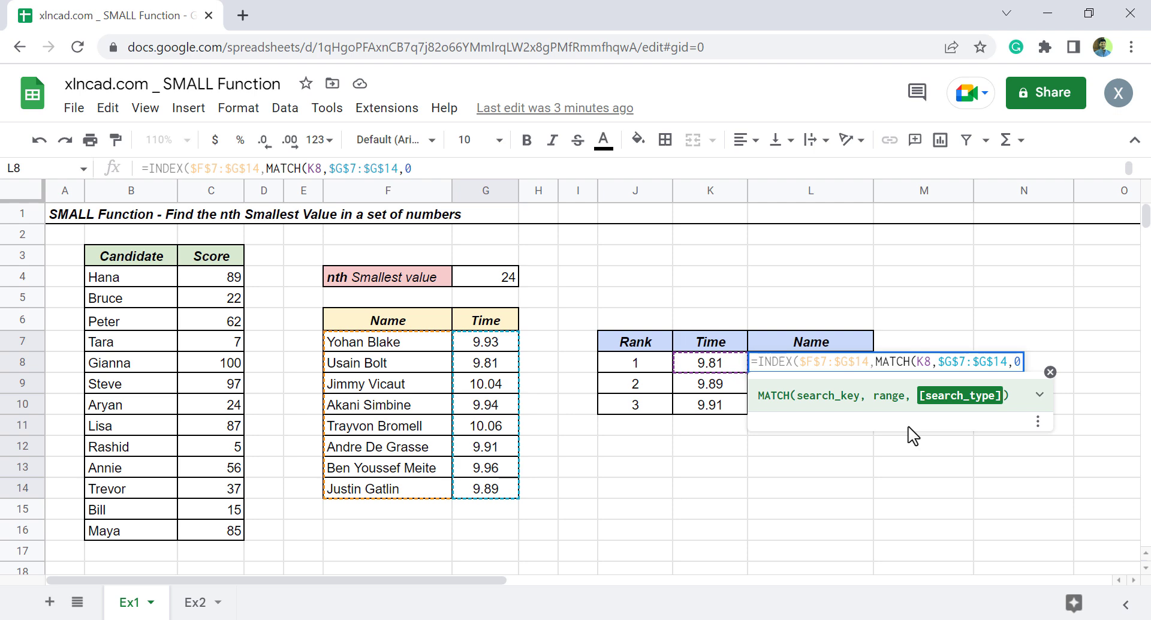
pyautogui.write('),')
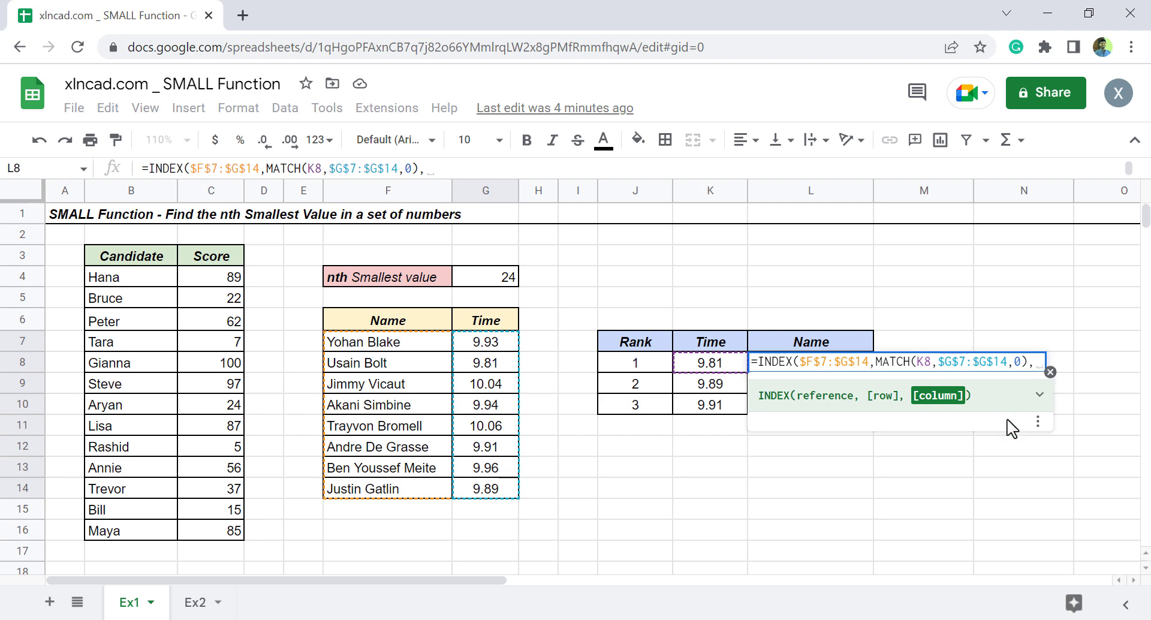
pyautogui.write('1)')
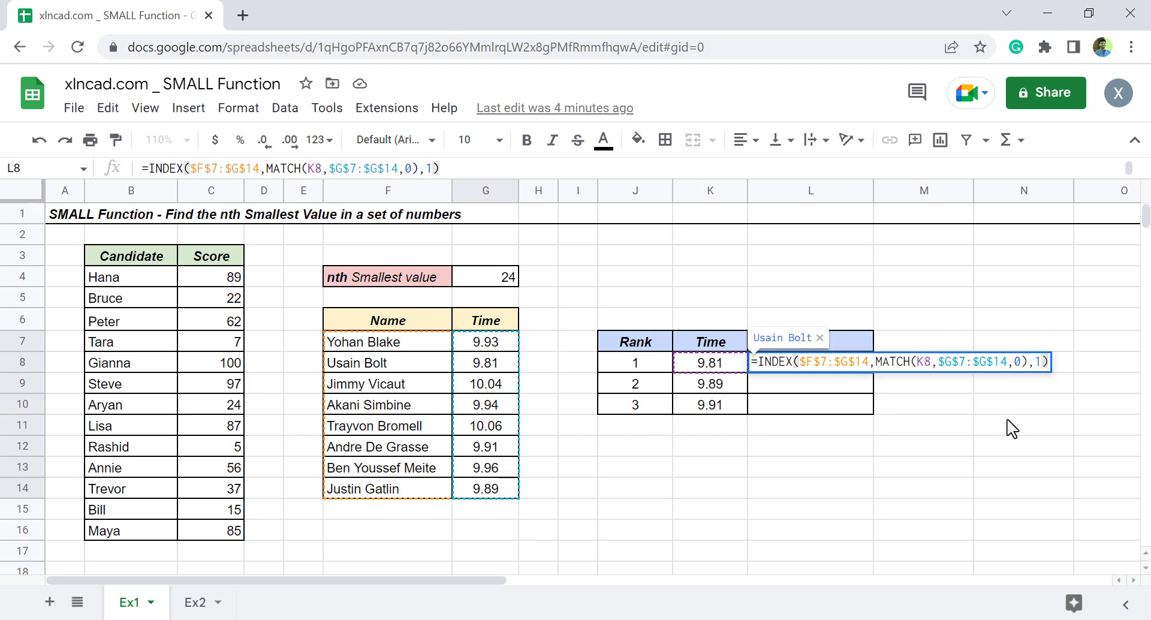
pyautogui.press('Return')
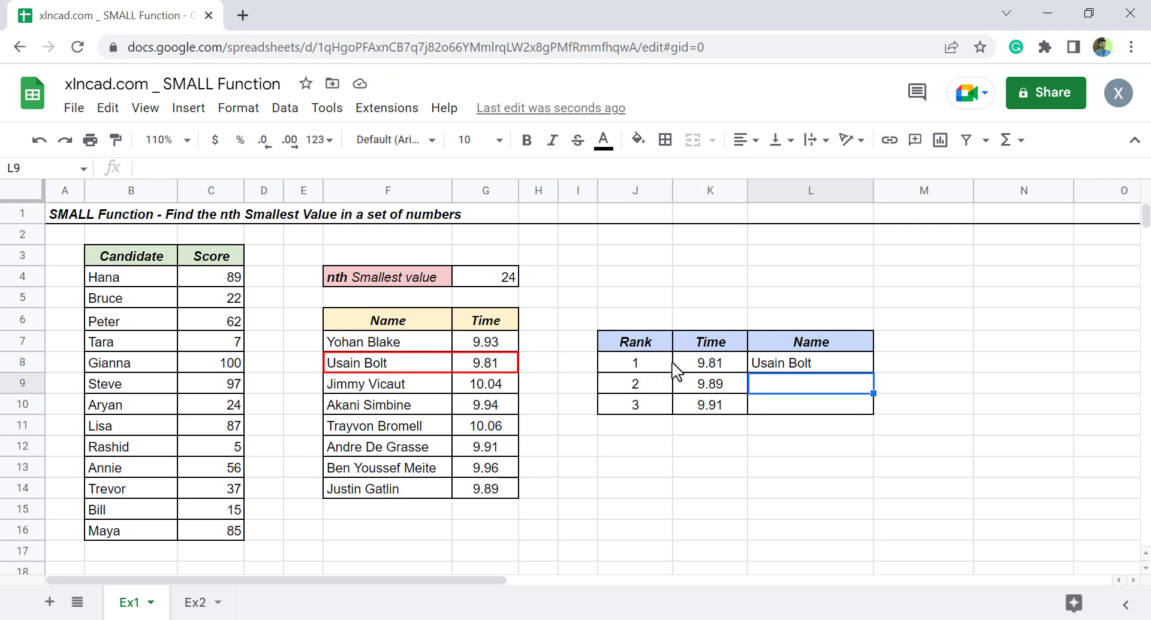
# Copy the L8 name formula down to L10, giving Justin Gatlin and Andre De Grasse.
pyautogui.click(860, 367)
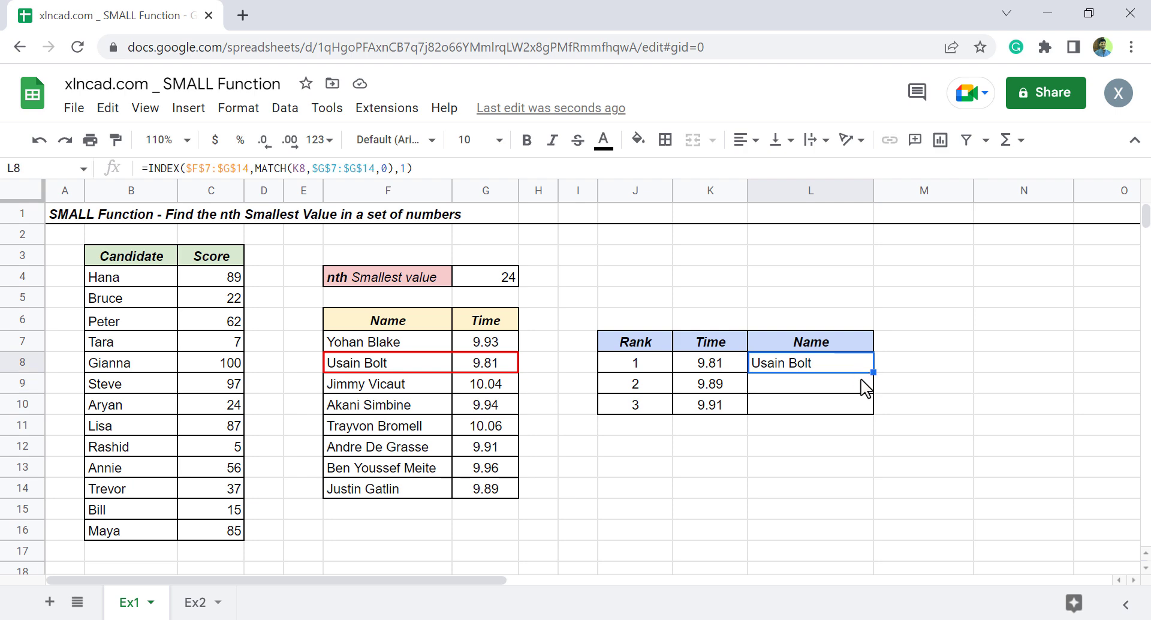
pyautogui.moveTo(874, 373); pyautogui.dragTo(872, 405)
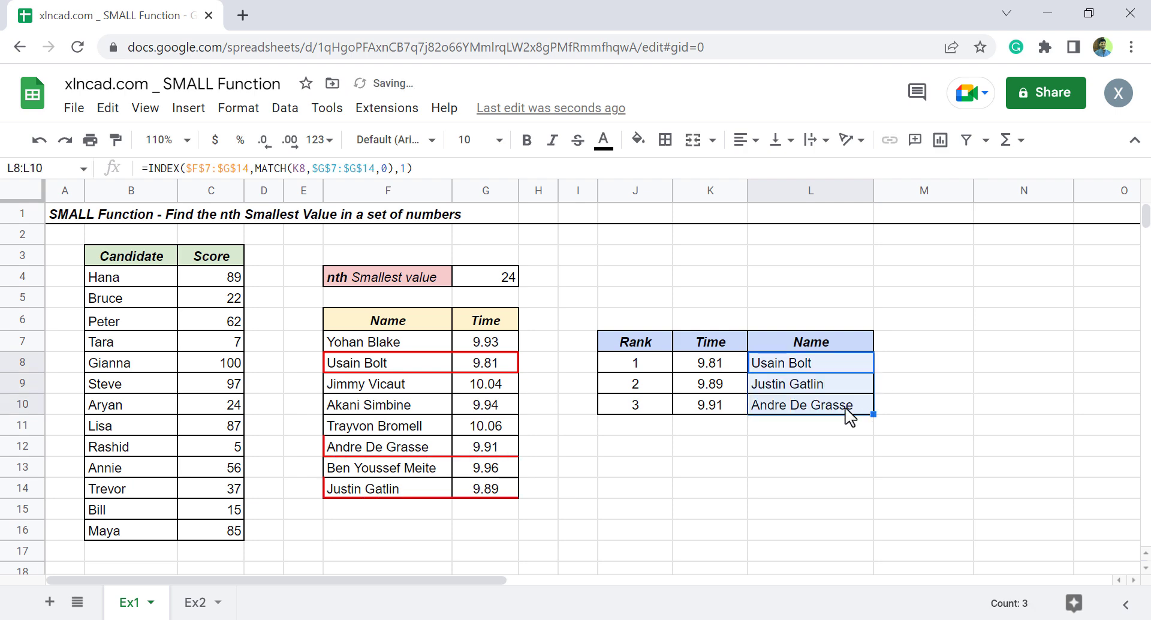
pyautogui.click(817, 389)
pyautogui.click(817, 410)
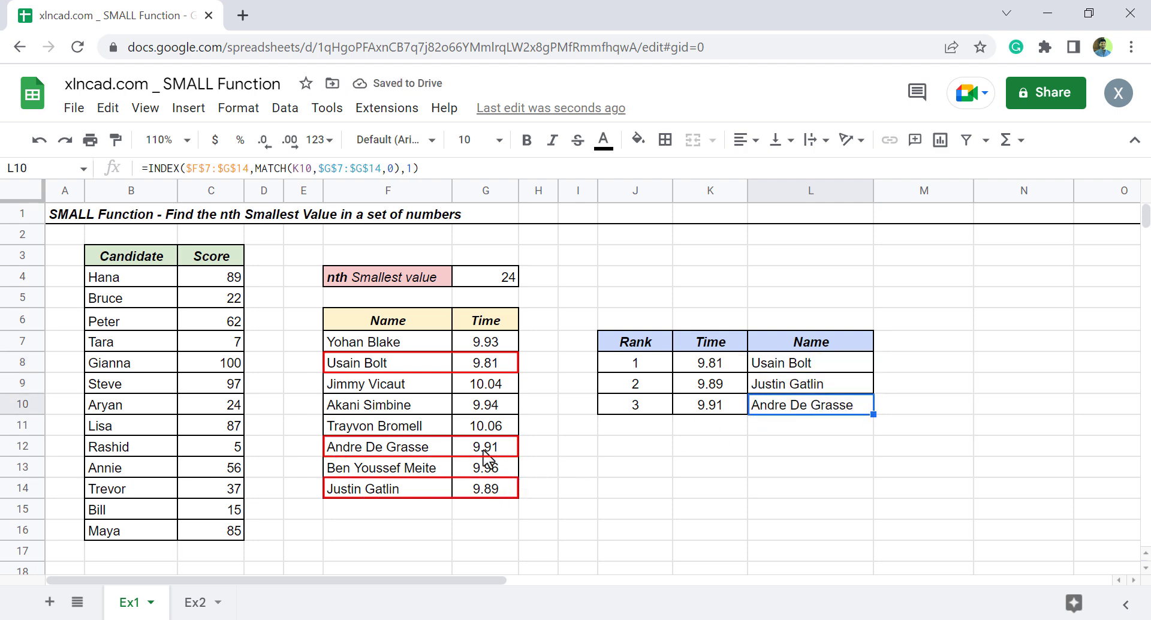
# Switch to the Ex2 sheet and start a =SMALL( formula in G3.
pyautogui.click(195, 602)
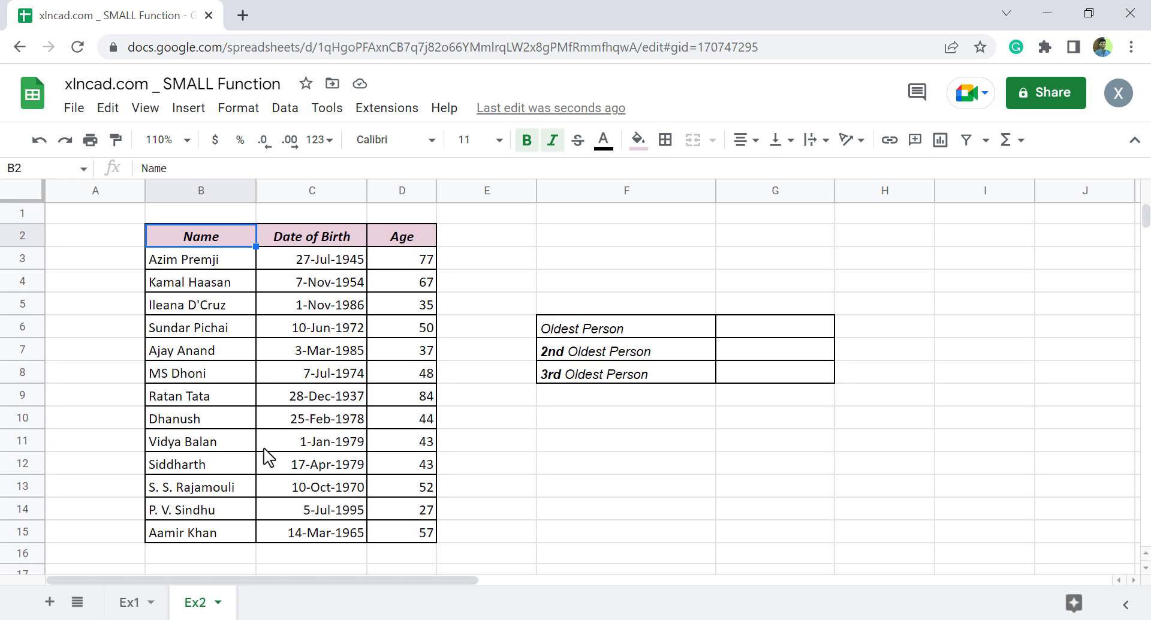
pyautogui.click(751, 258)
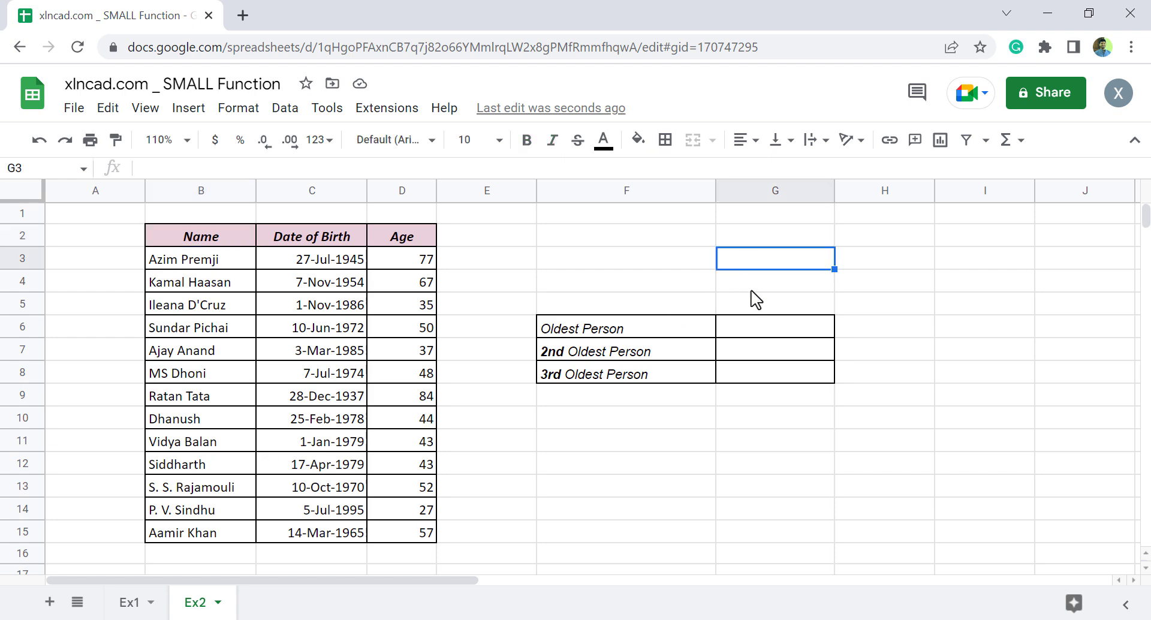
pyautogui.write('=S')
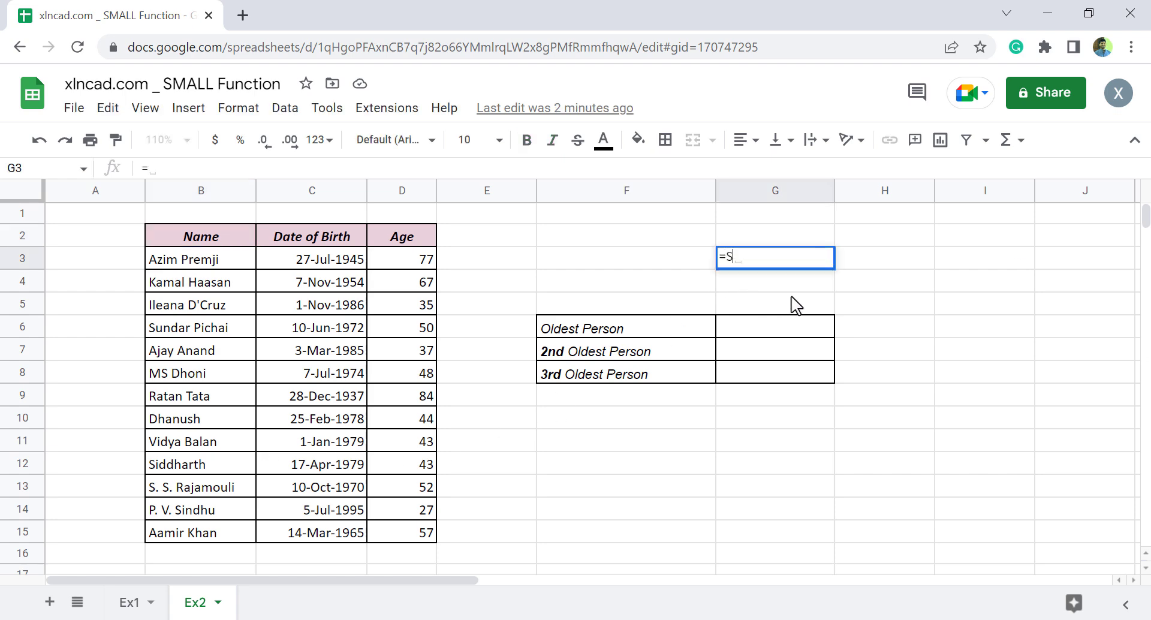
pyautogui.write('MALL(')
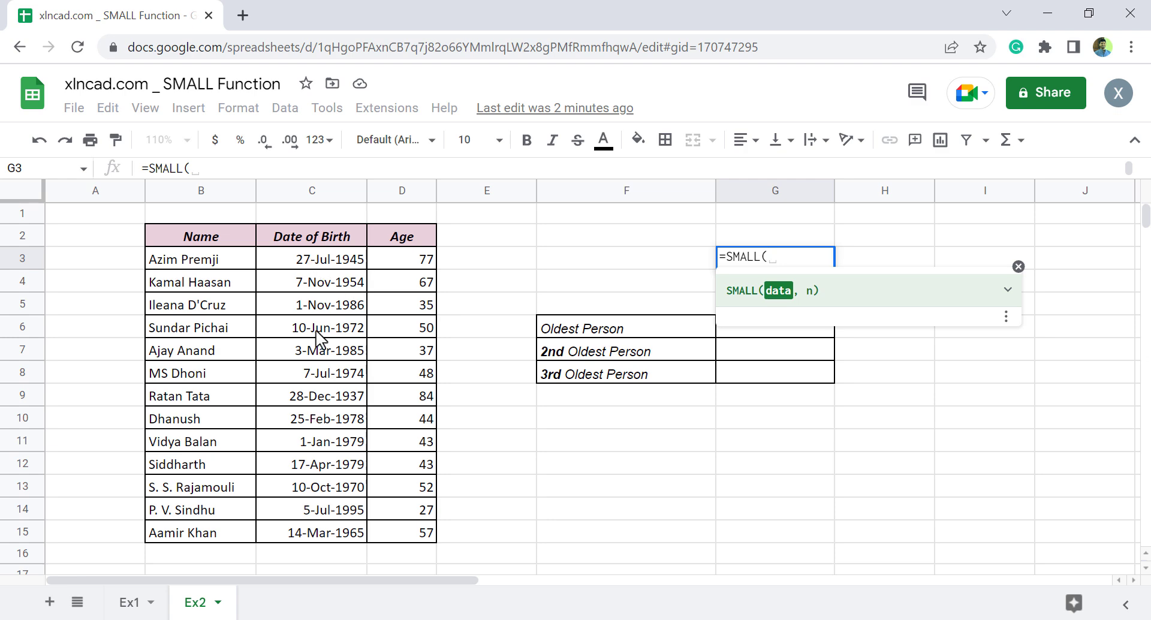
# Complete G3 as =SMALL(C3:C15,1) to show the earliest birth date, 12/28/1937.
pyautogui.moveTo(311, 262); pyautogui.dragTo(344, 533)
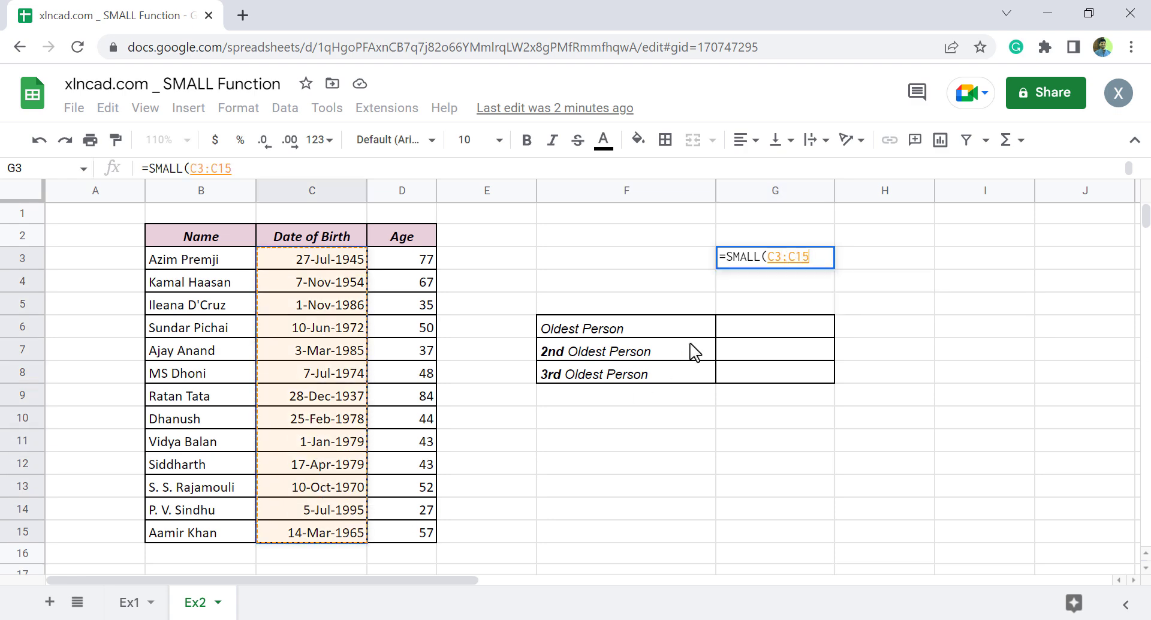
pyautogui.write(',')
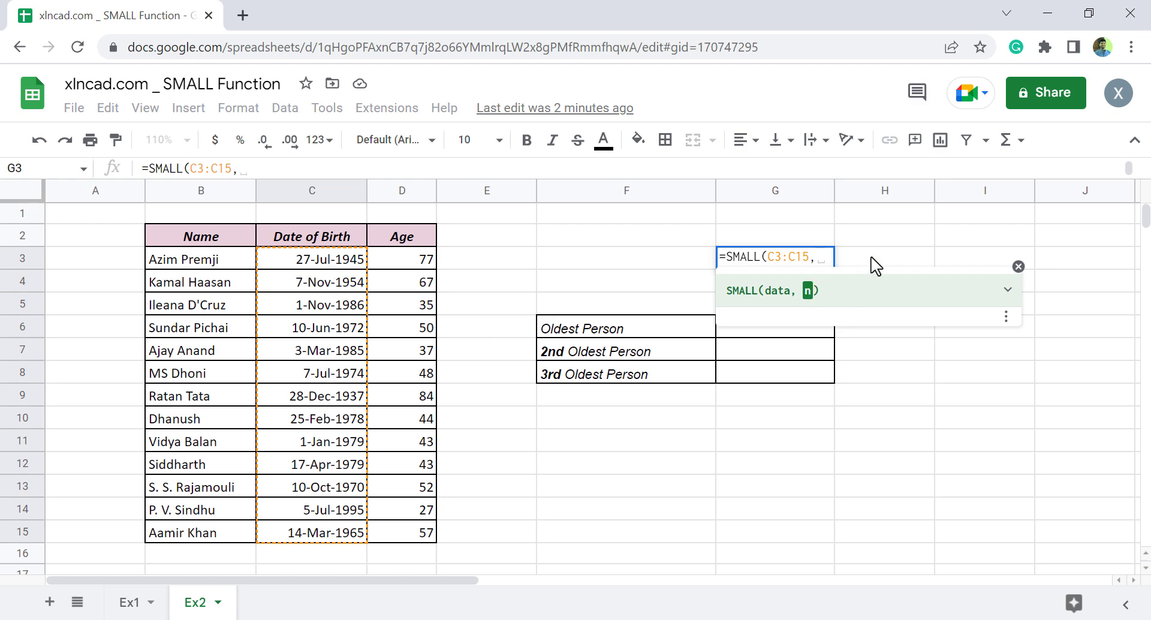
pyautogui.write('1)')
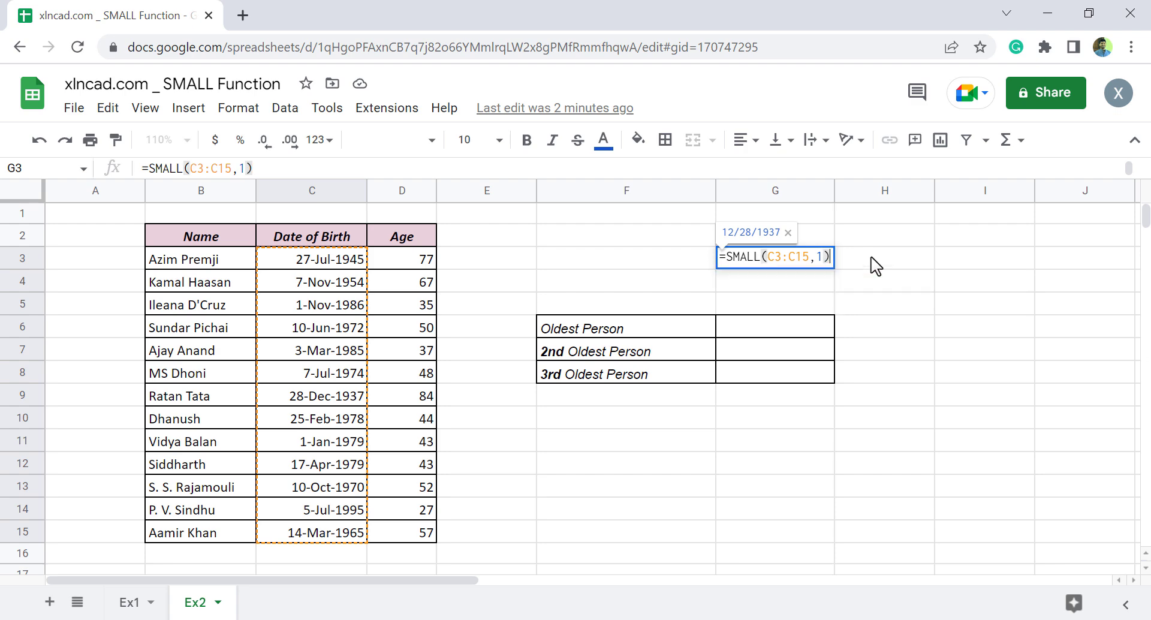
pyautogui.press('Return')
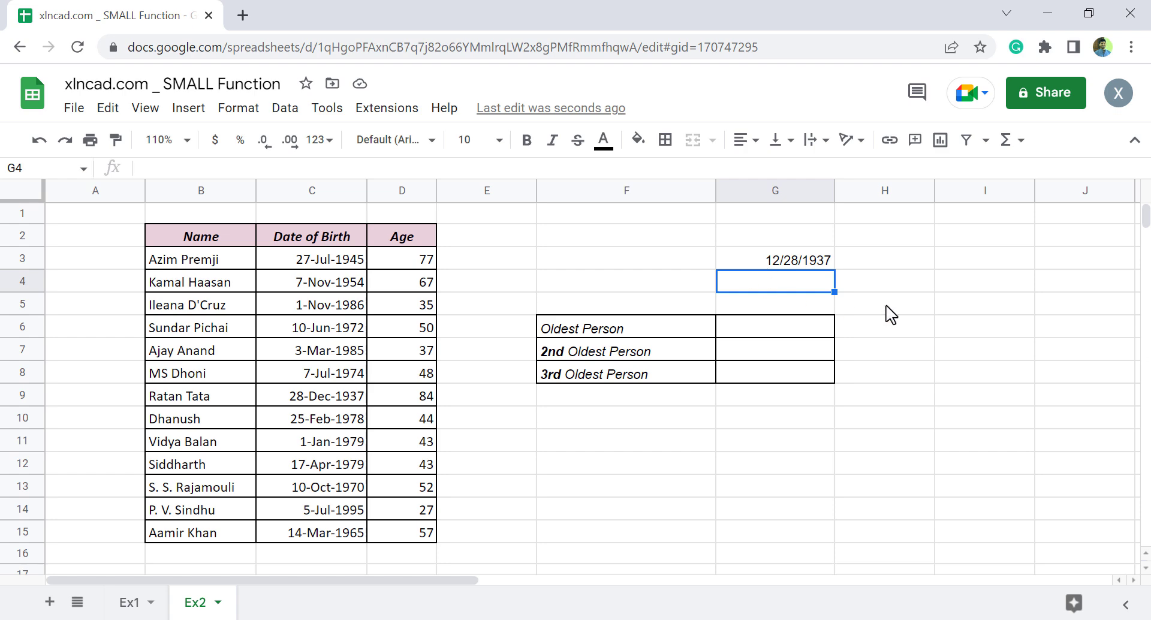
# Enter =INDEX(B3:D15,MATCH(G3,C3:C15,0),1) in G4 to return Ratan Tata.
pyautogui.write('=')
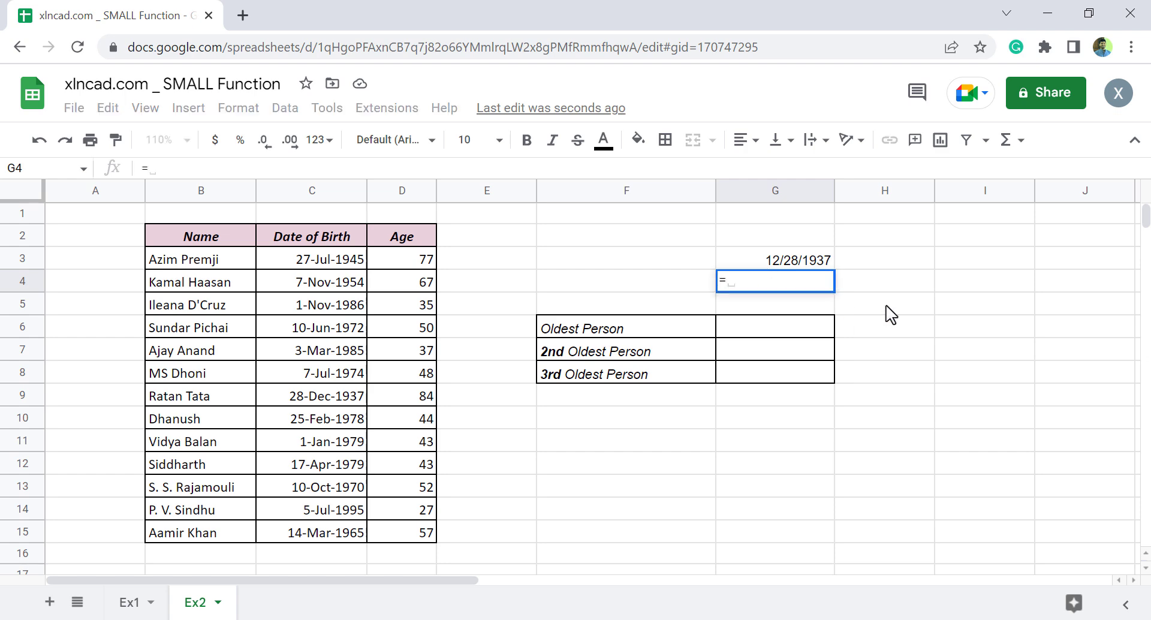
pyautogui.write('INDEX')
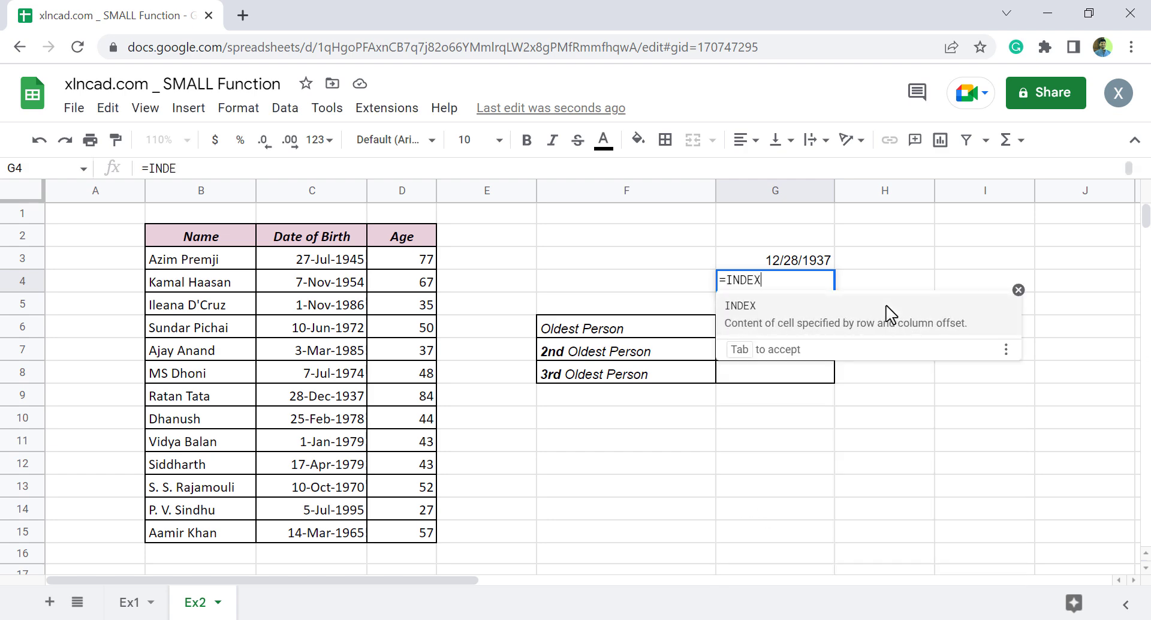
pyautogui.write('(')
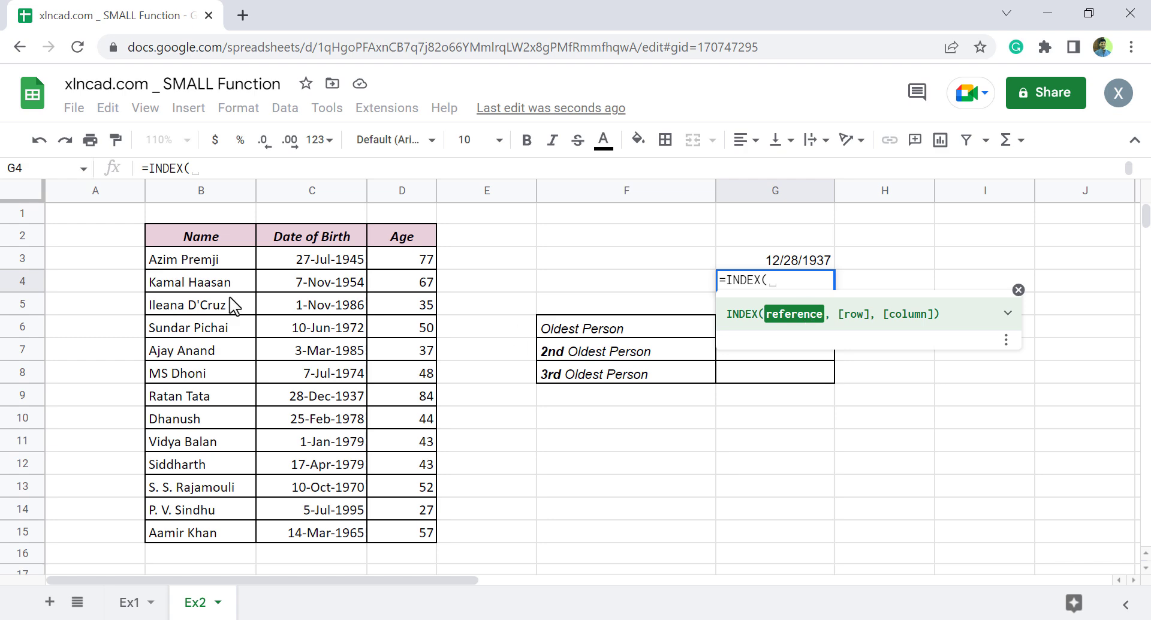
pyautogui.moveTo(198, 259); pyautogui.dragTo(420, 532)
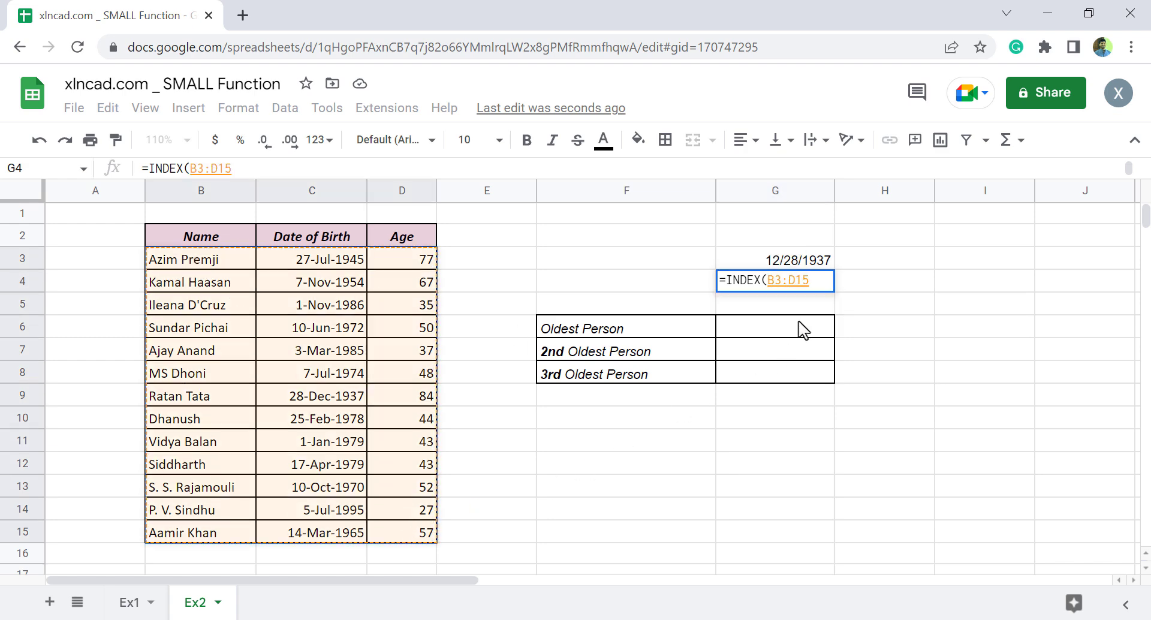
pyautogui.write(',')
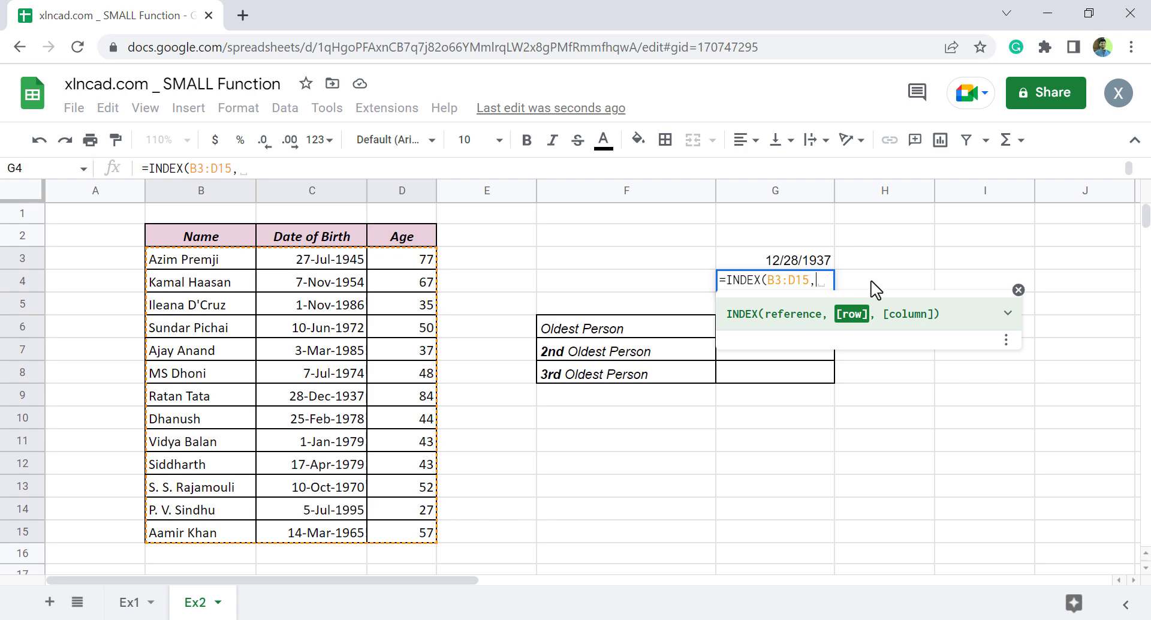
pyautogui.write('MATCH(')
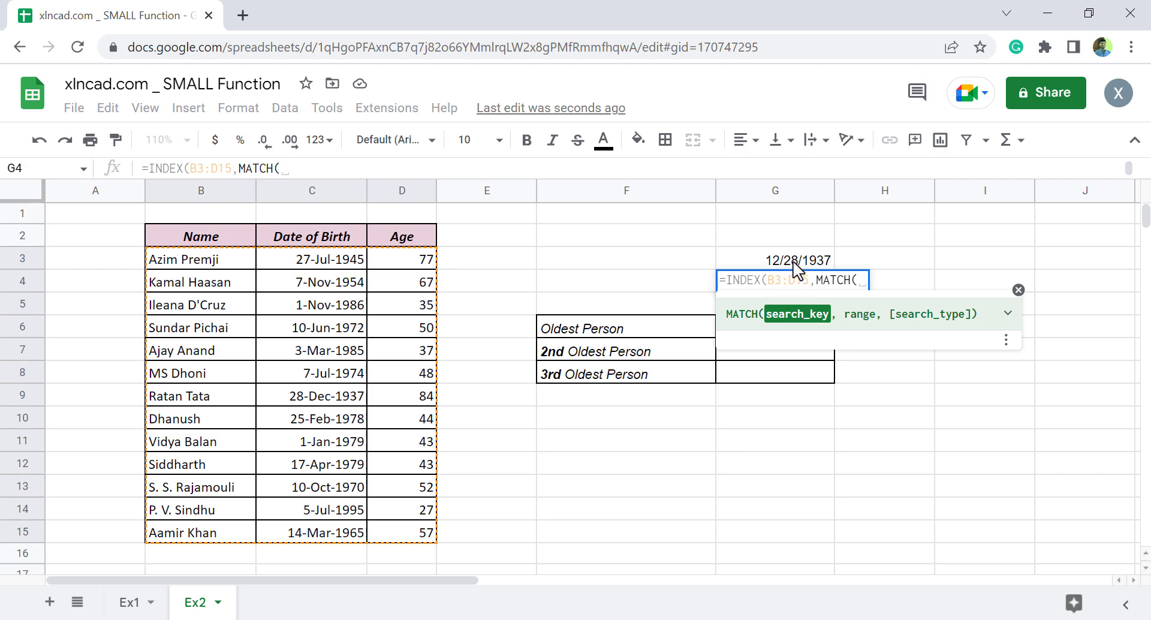
pyautogui.click(757, 258)
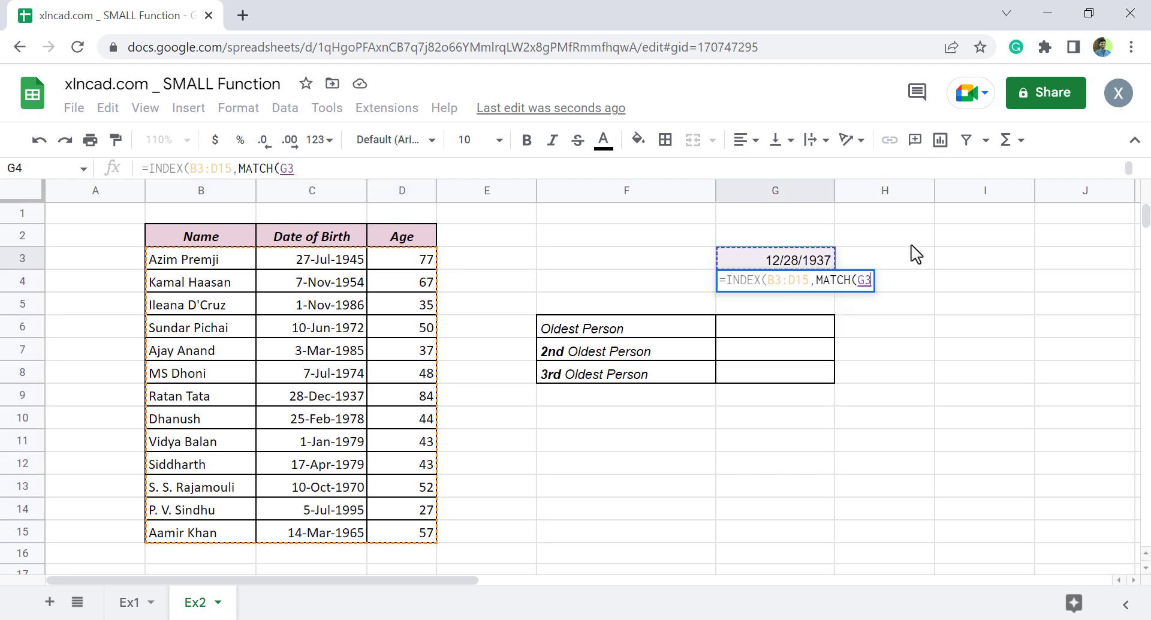
pyautogui.write(',')
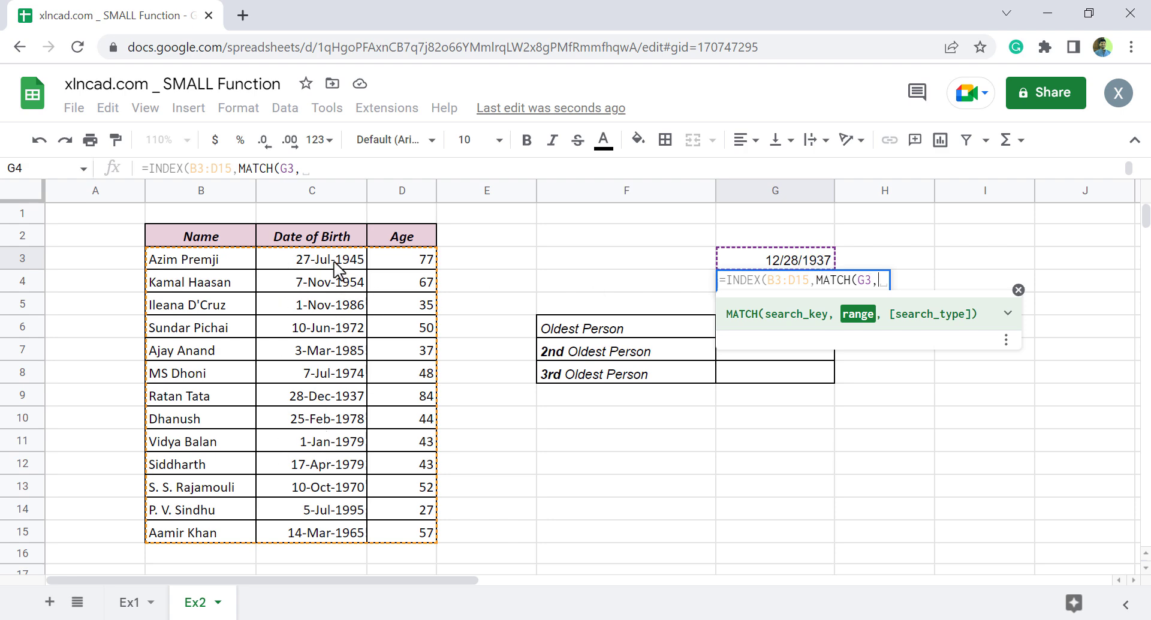
pyautogui.moveTo(334, 259); pyautogui.dragTo(340, 533)
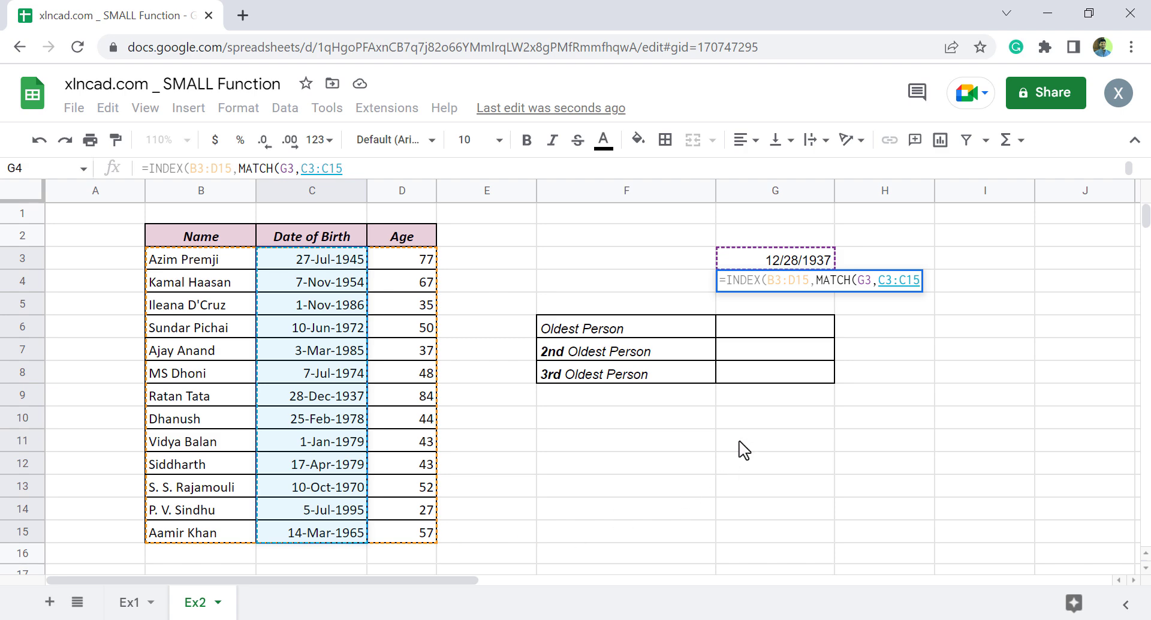
pyautogui.write(',')
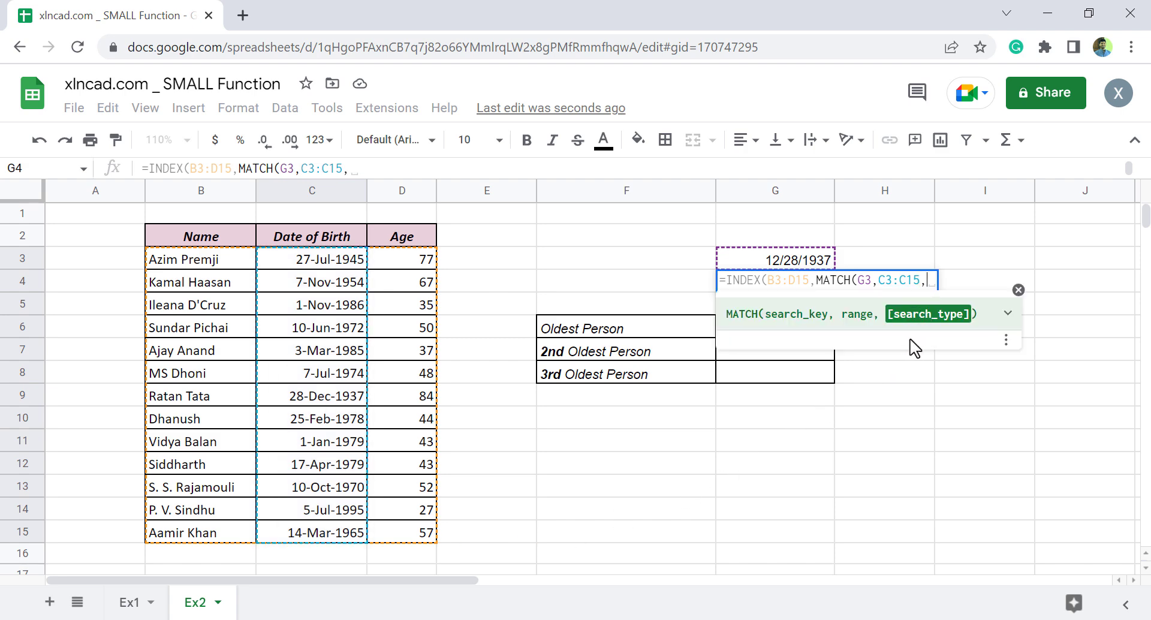
pyautogui.press('BackSpace')
pyautogui.write('0)')
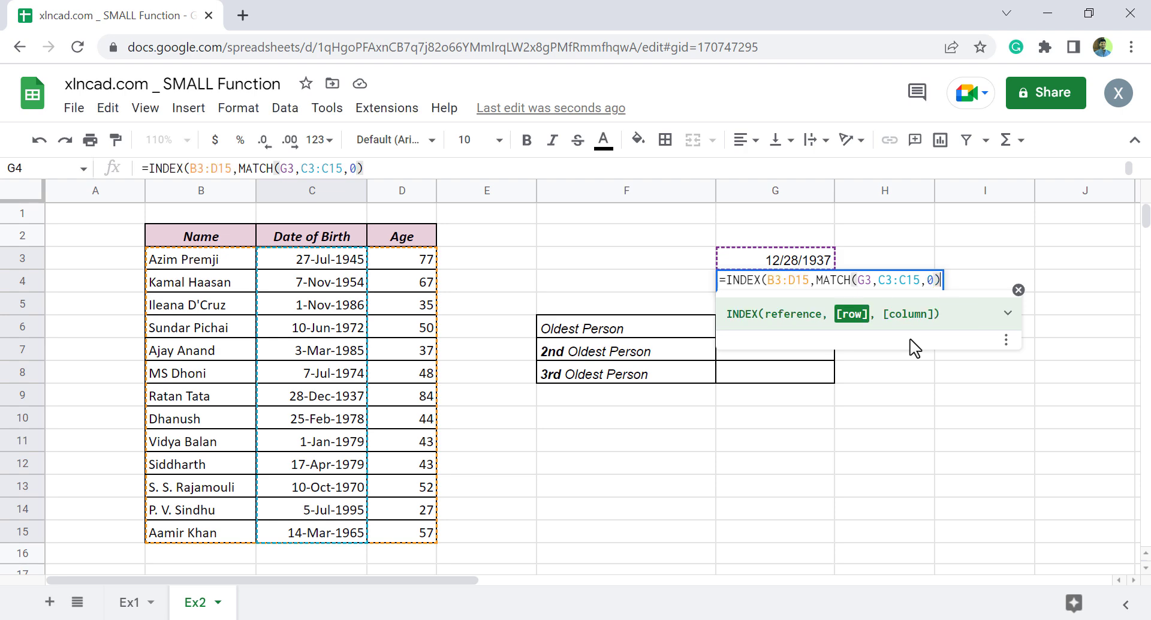
pyautogui.write(',')
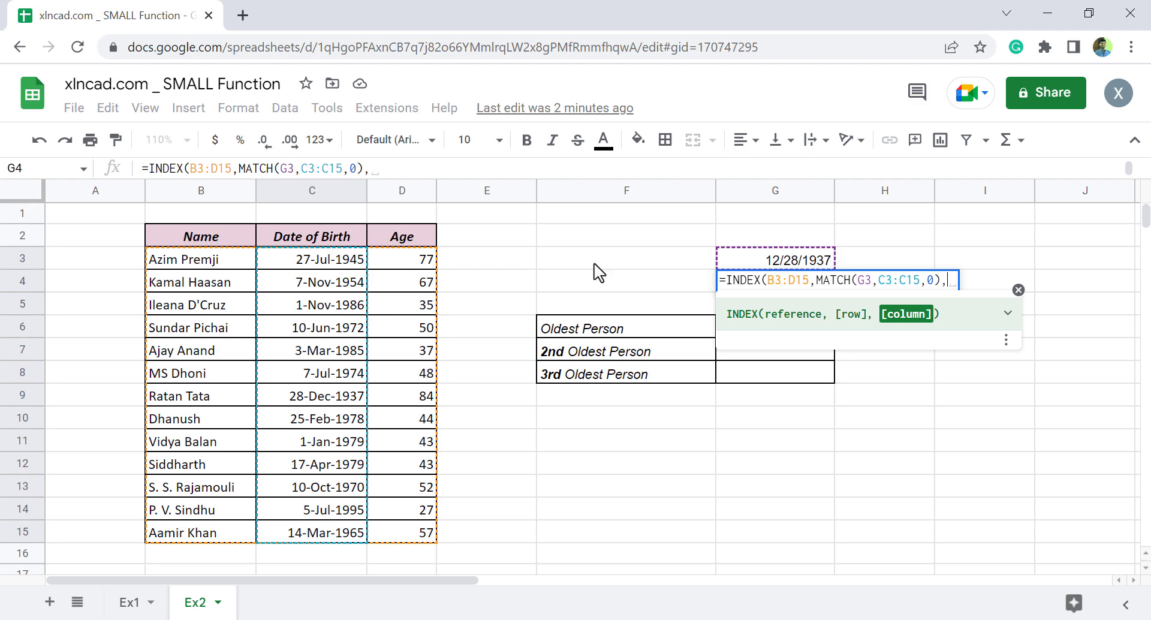
pyautogui.write('1')
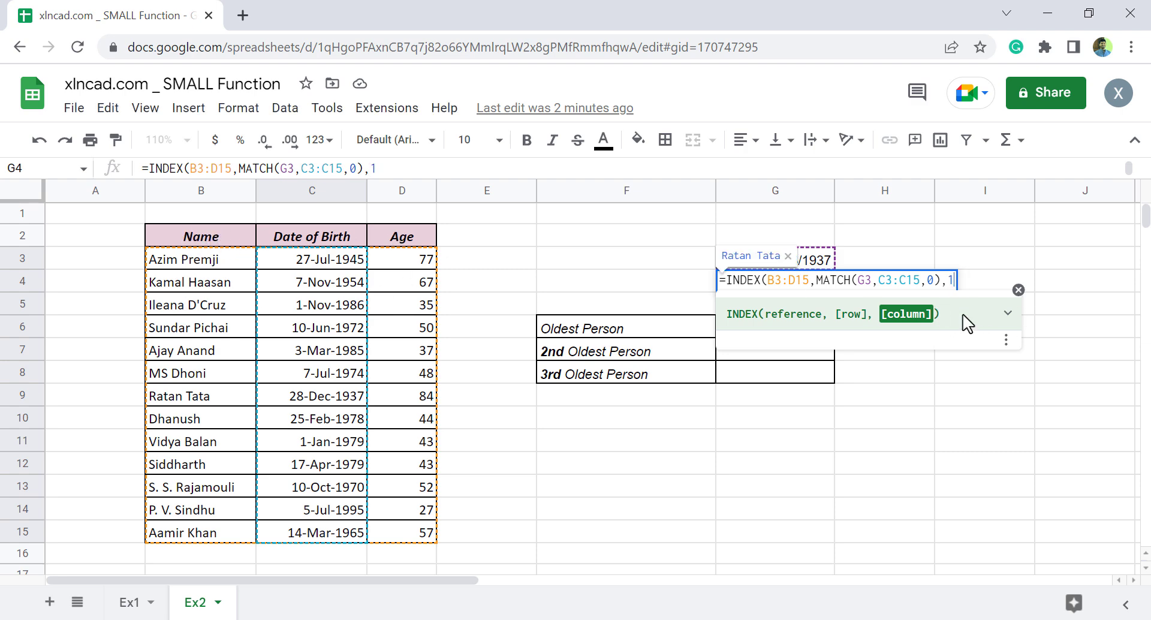
pyautogui.write(')')
pyautogui.press('Return')
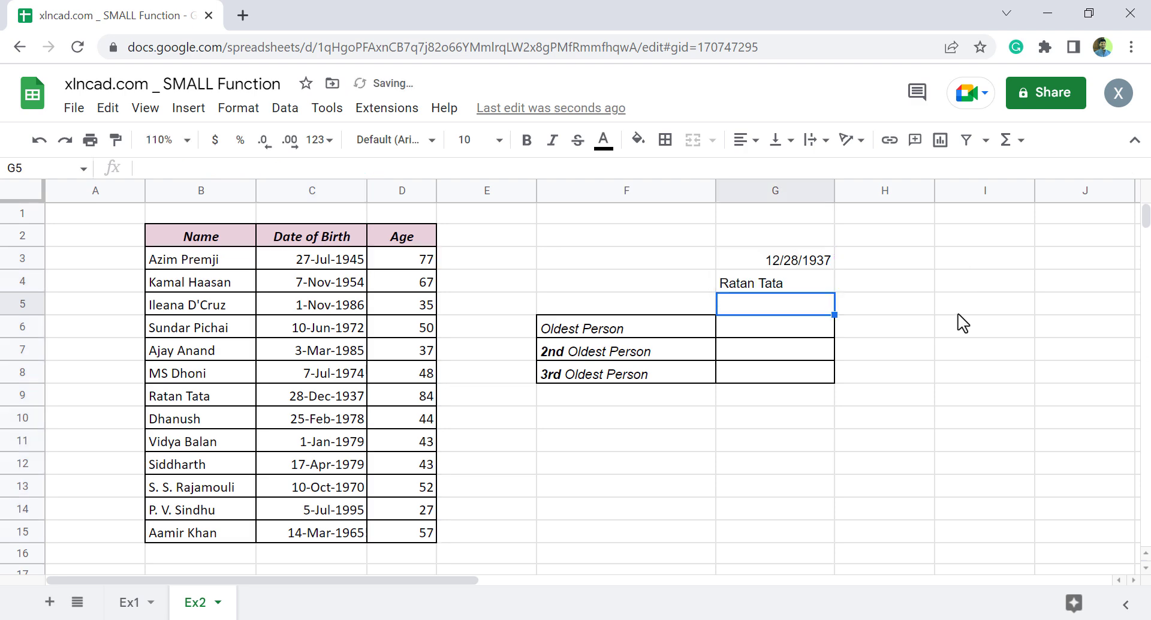
pyautogui.click(777, 287)
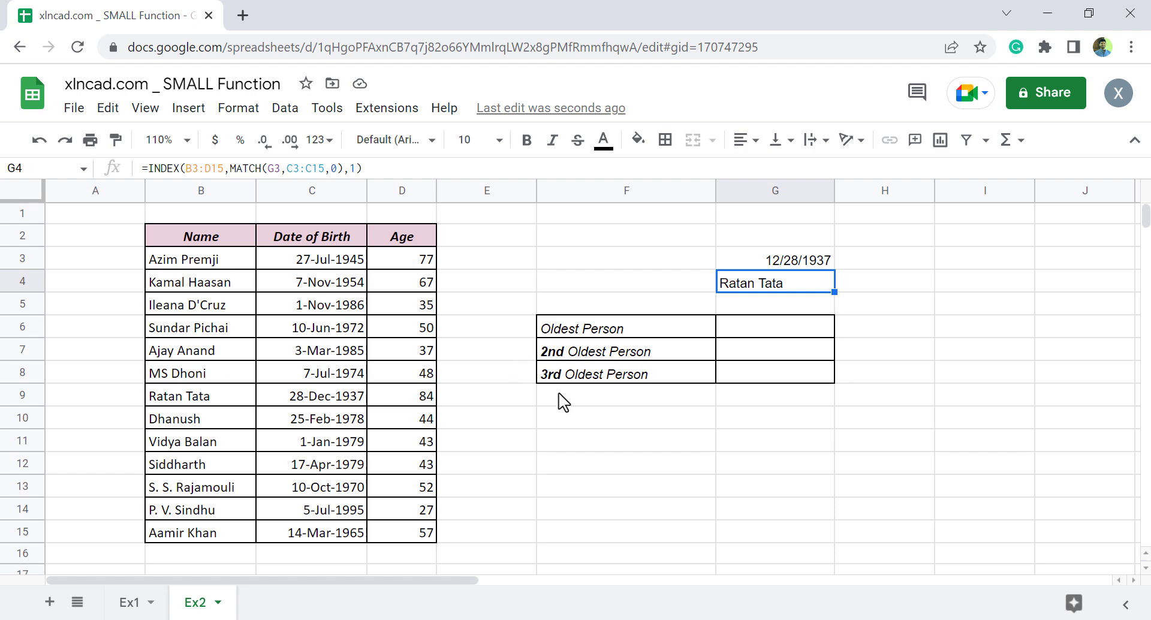
pyautogui.click(778, 330)
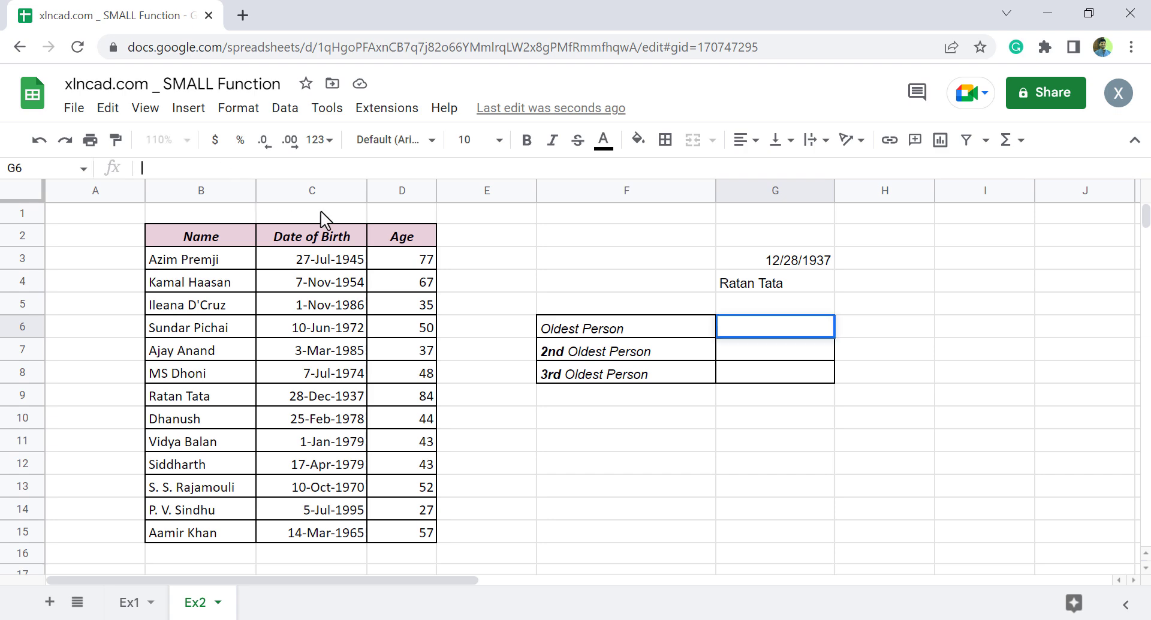
# In G6 enter =INDEX($B$3:$D$15,MATCH(SMALL($C$3:$C$15,1),$C$3:$C$15,0),1), returning Ratan Tata.
pyautogui.write('=INDEX')
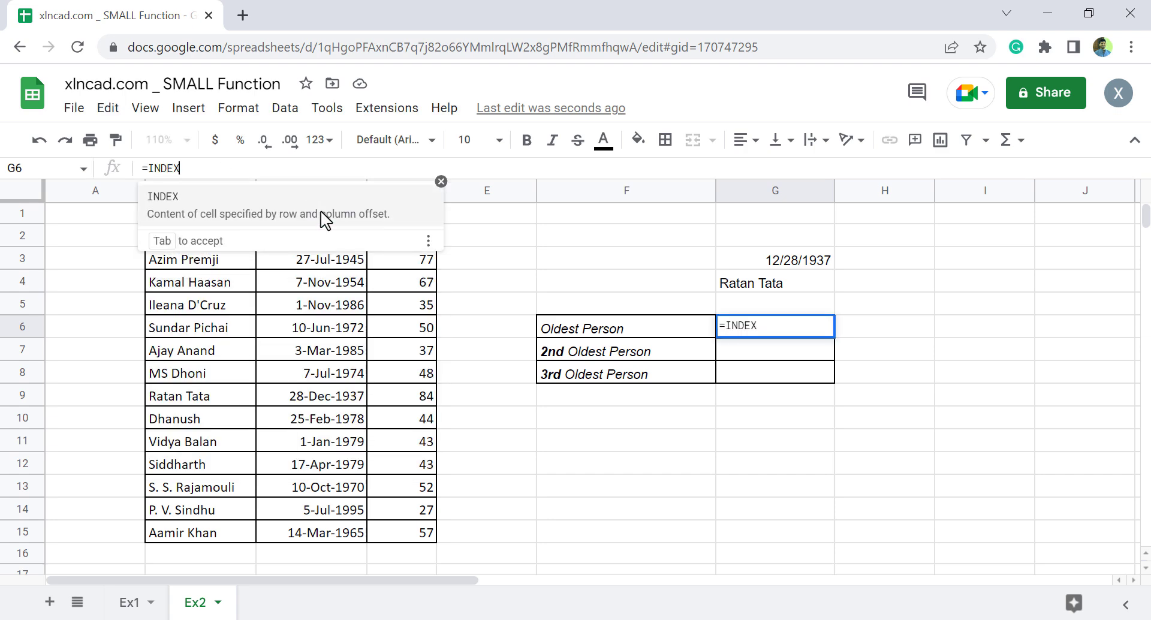
pyautogui.write('(')
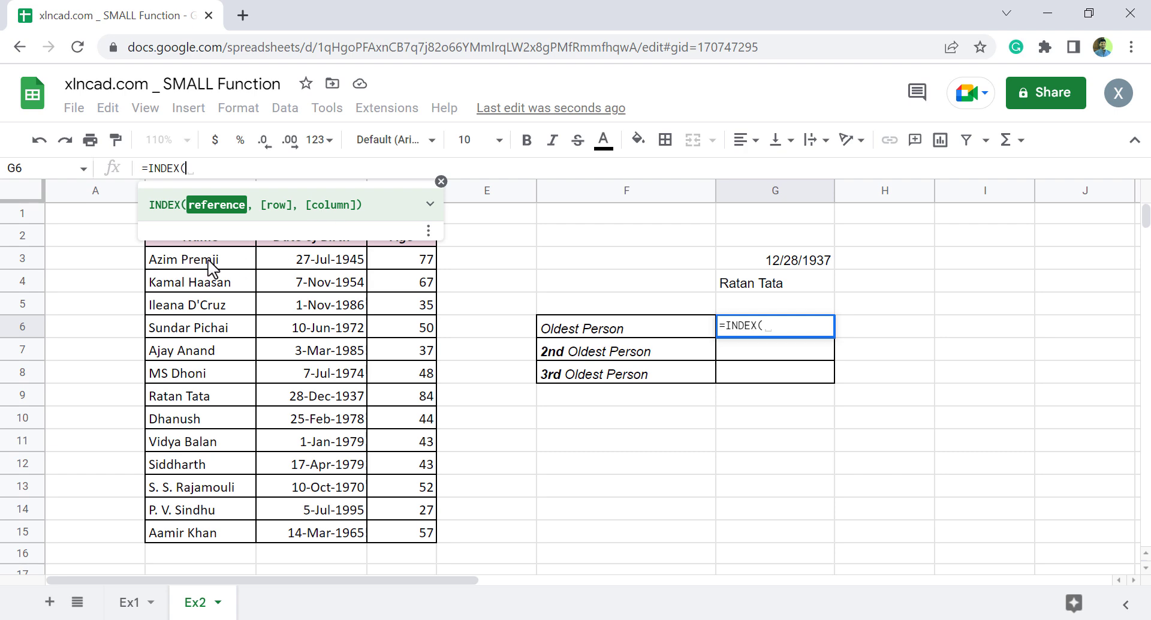
pyautogui.moveTo(210, 264); pyautogui.dragTo(408, 534)
pyautogui.press('F4')
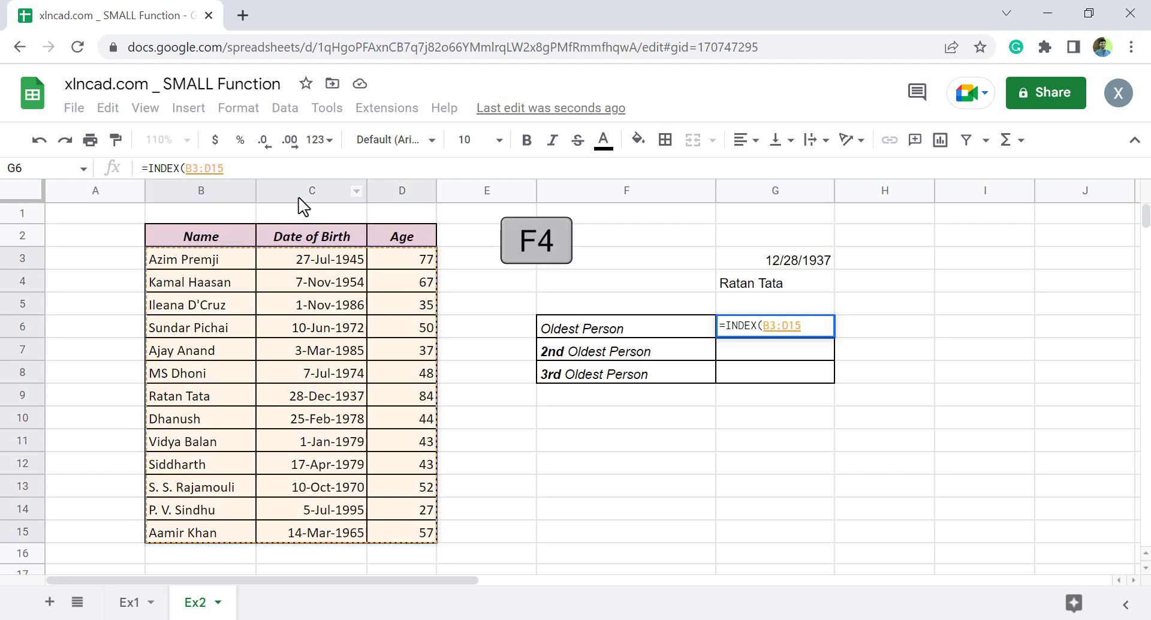
pyautogui.write('$D$15,')
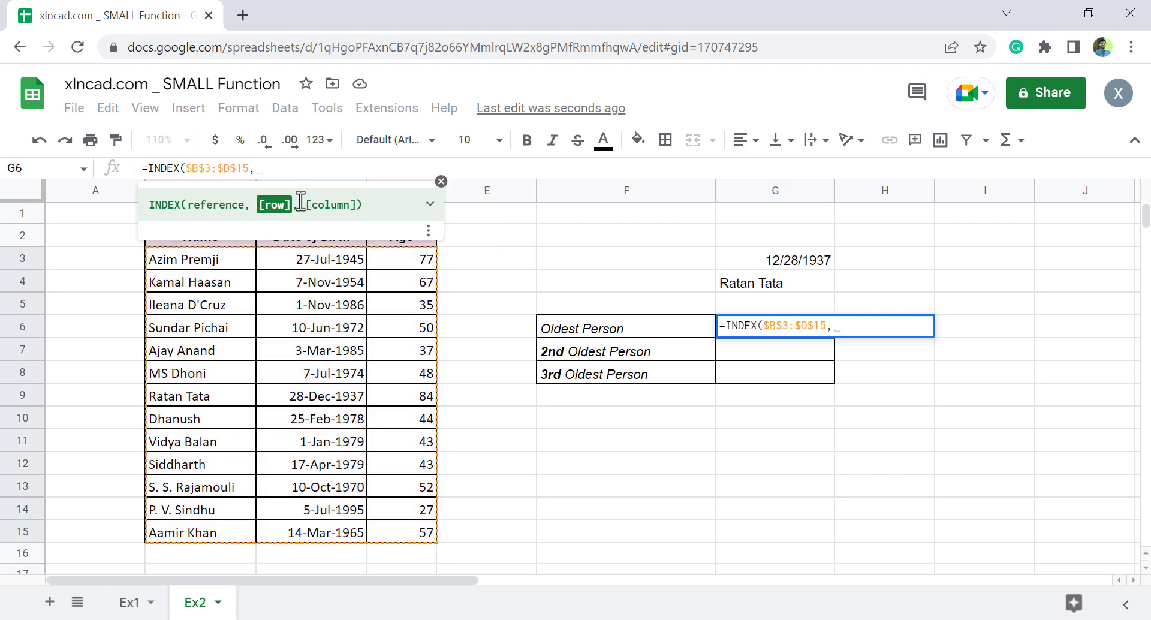
pyautogui.write('MATCH')
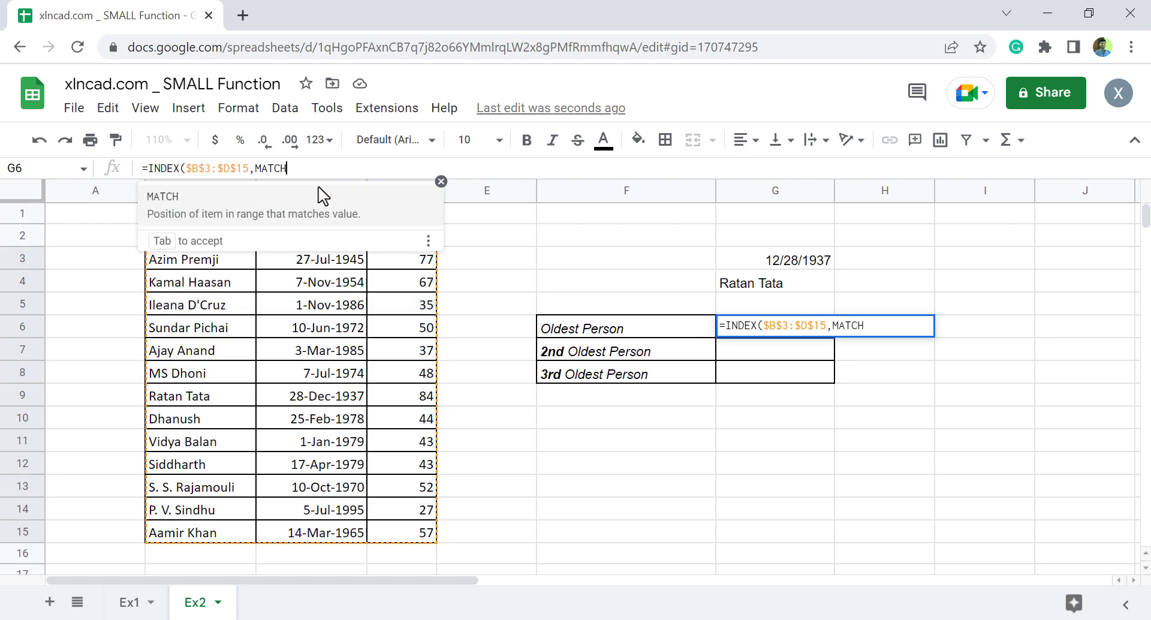
pyautogui.write('(')
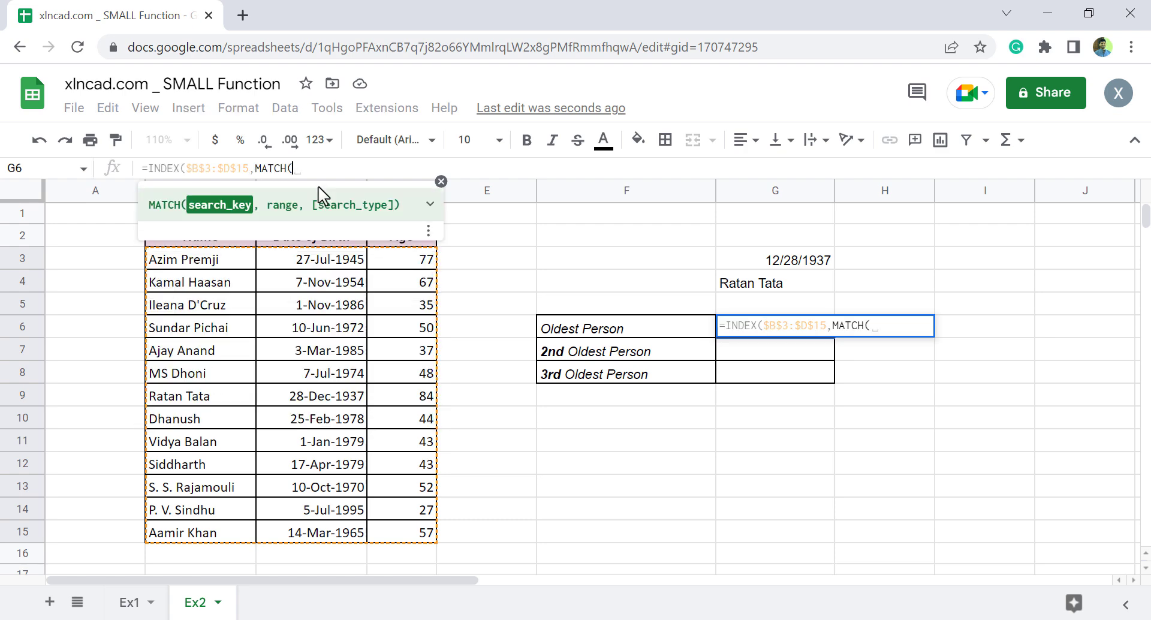
pyautogui.write('SMALL(')
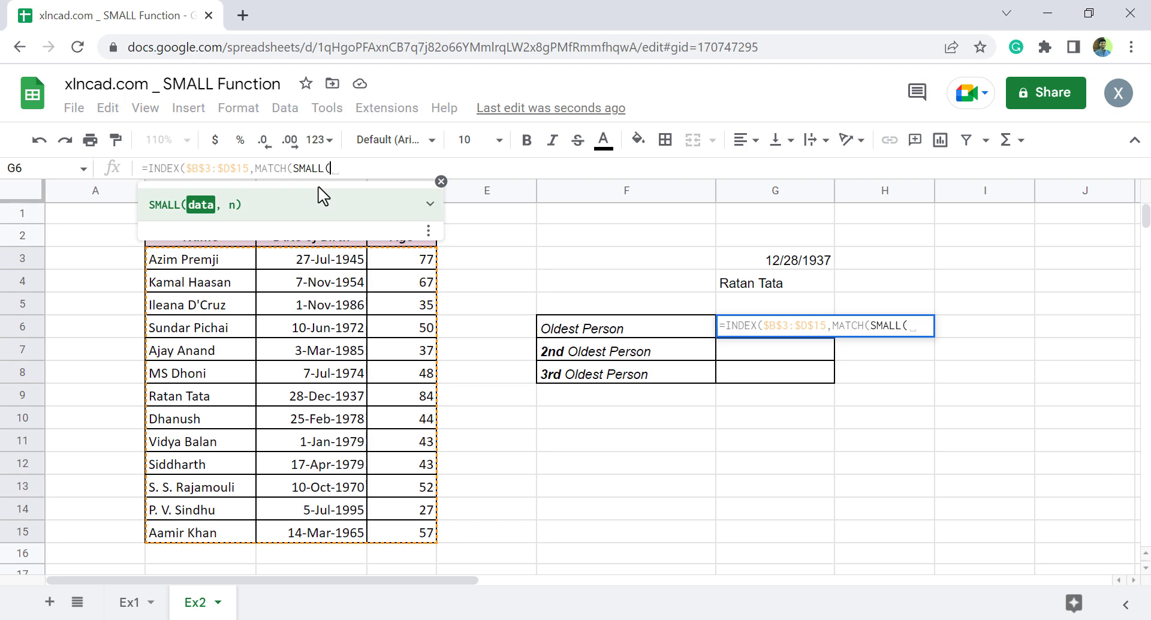
pyautogui.moveTo(318, 260); pyautogui.dragTo(352, 534)
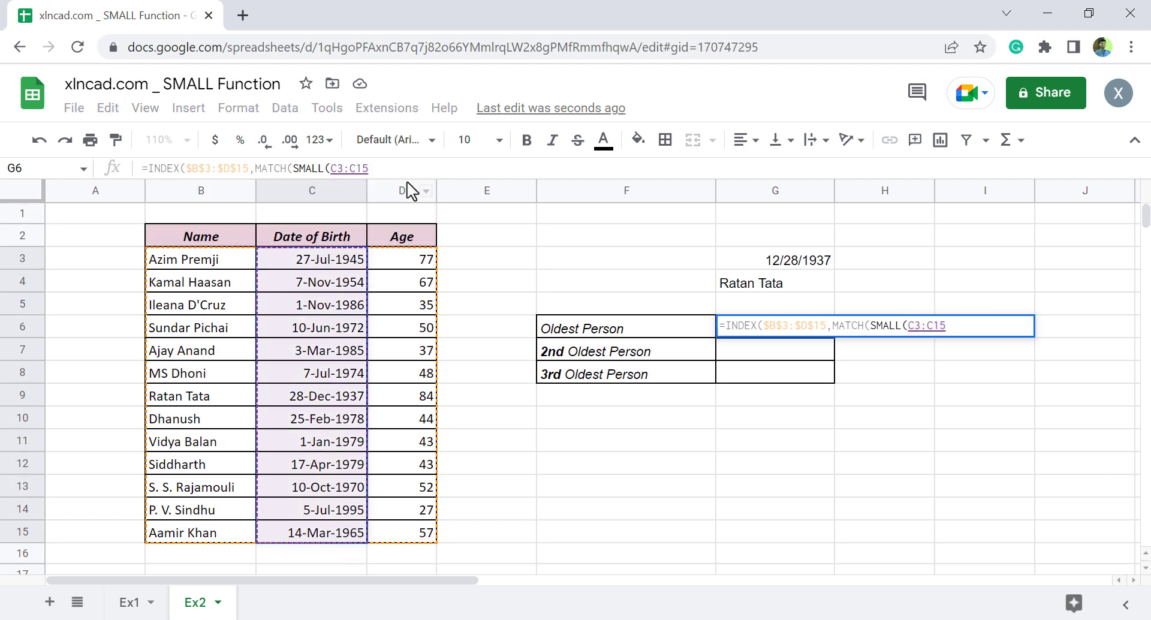
pyautogui.press('F4')
pyautogui.write('$C$15, ')
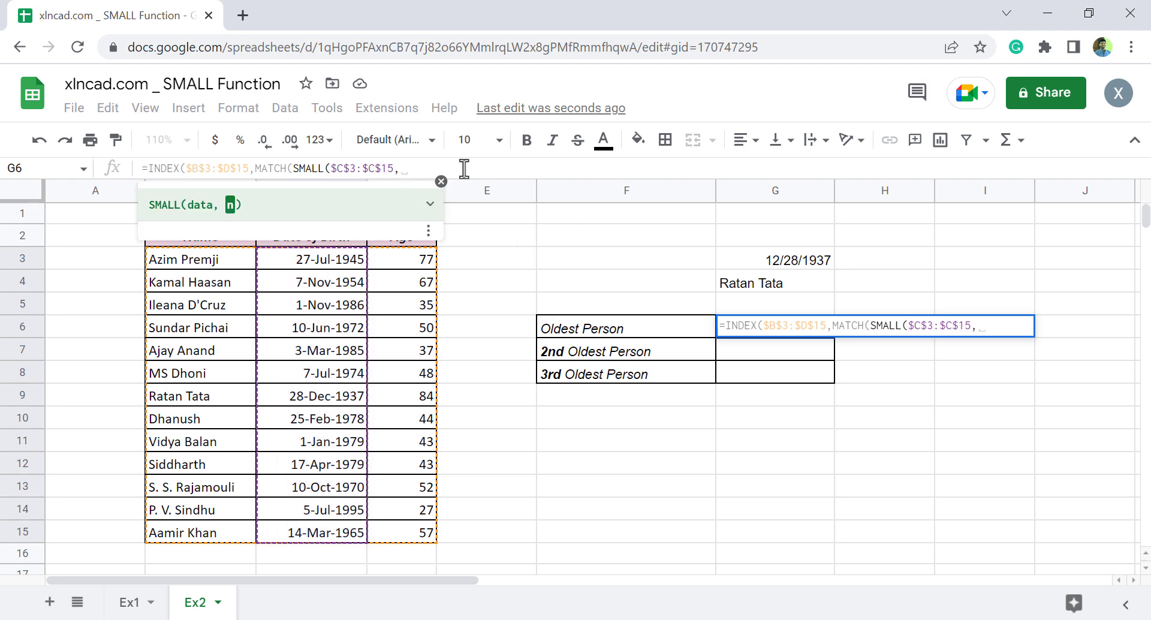
pyautogui.write('1),')
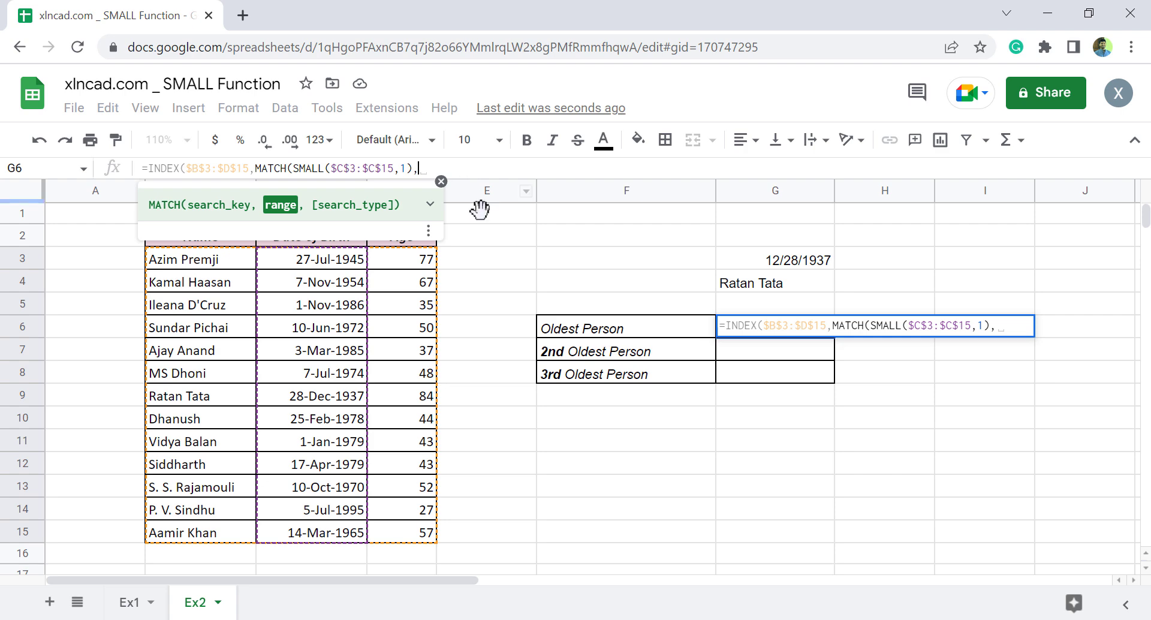
pyautogui.moveTo(333, 267); pyautogui.dragTo(345, 537)
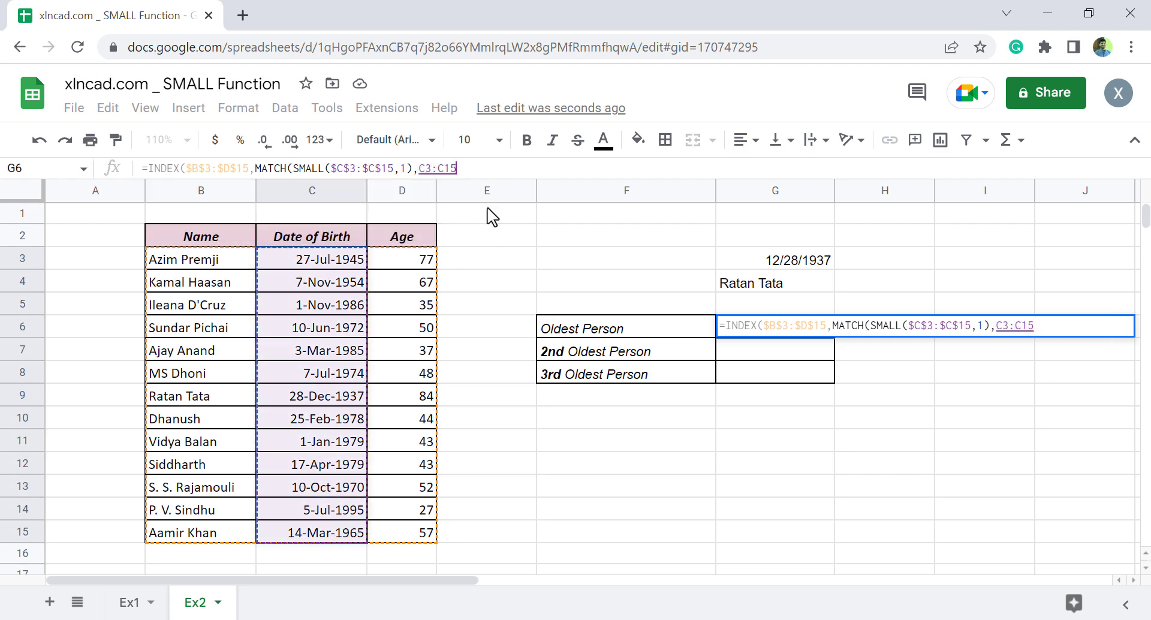
pyautogui.press('F4')
pyautogui.write('$C$15,')
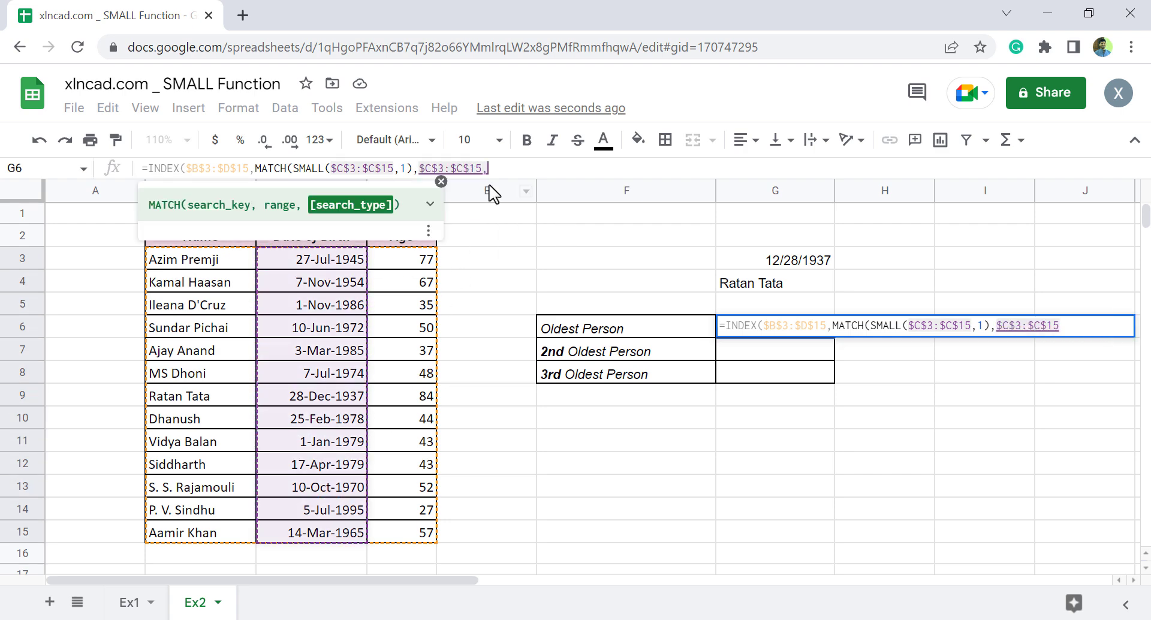
pyautogui.write('0)')
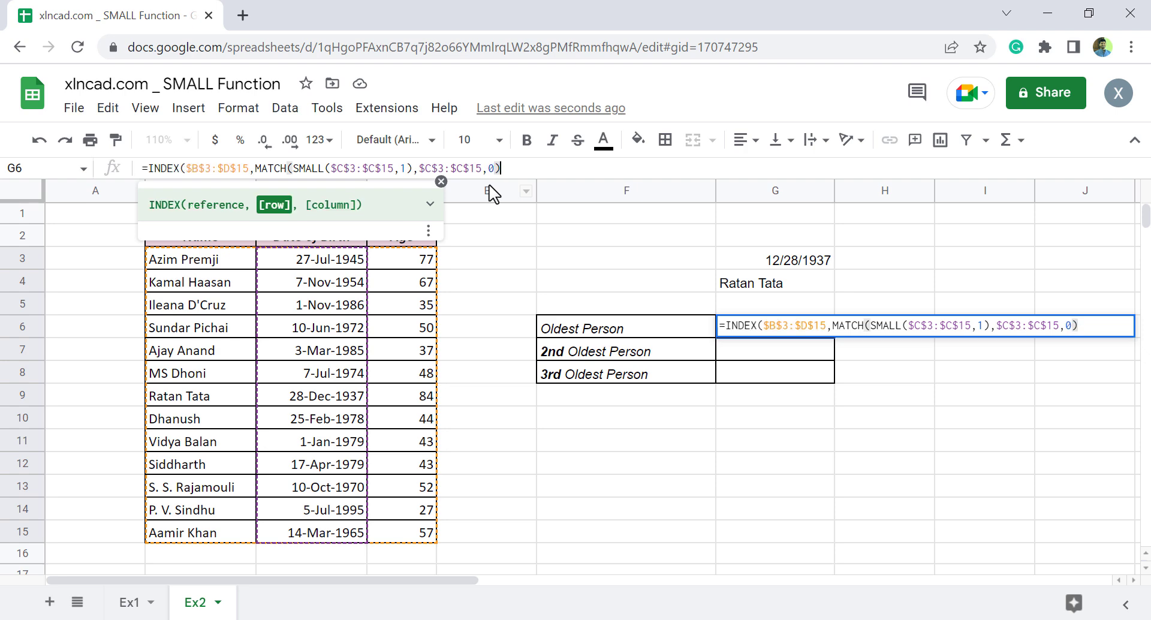
pyautogui.write(',')
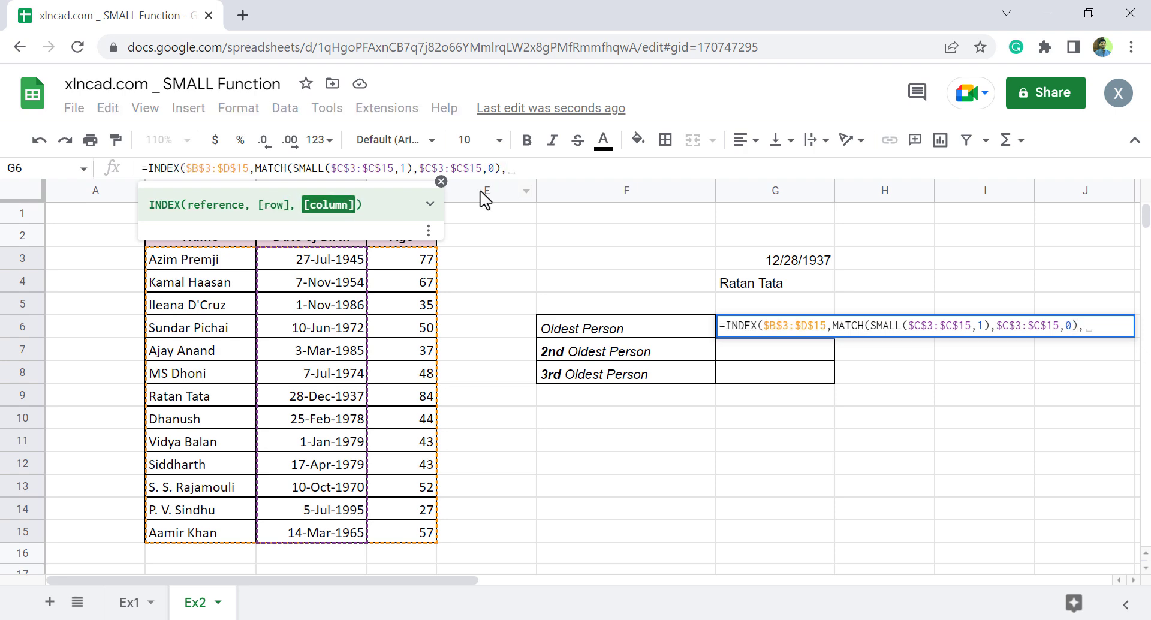
pyautogui.write('1')
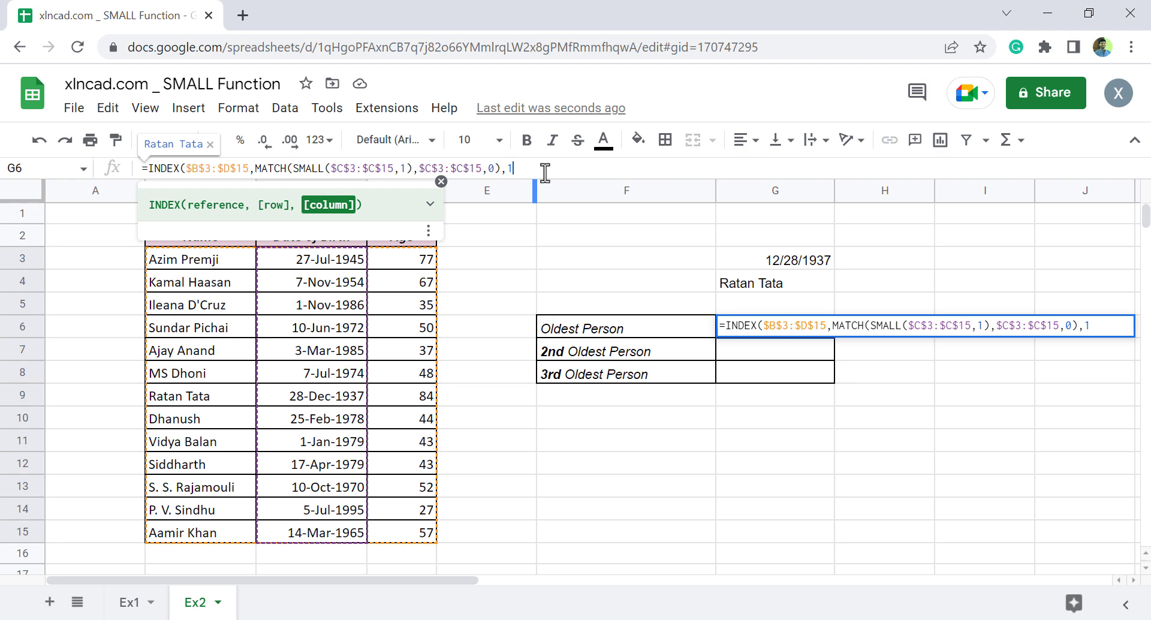
pyautogui.write(')')
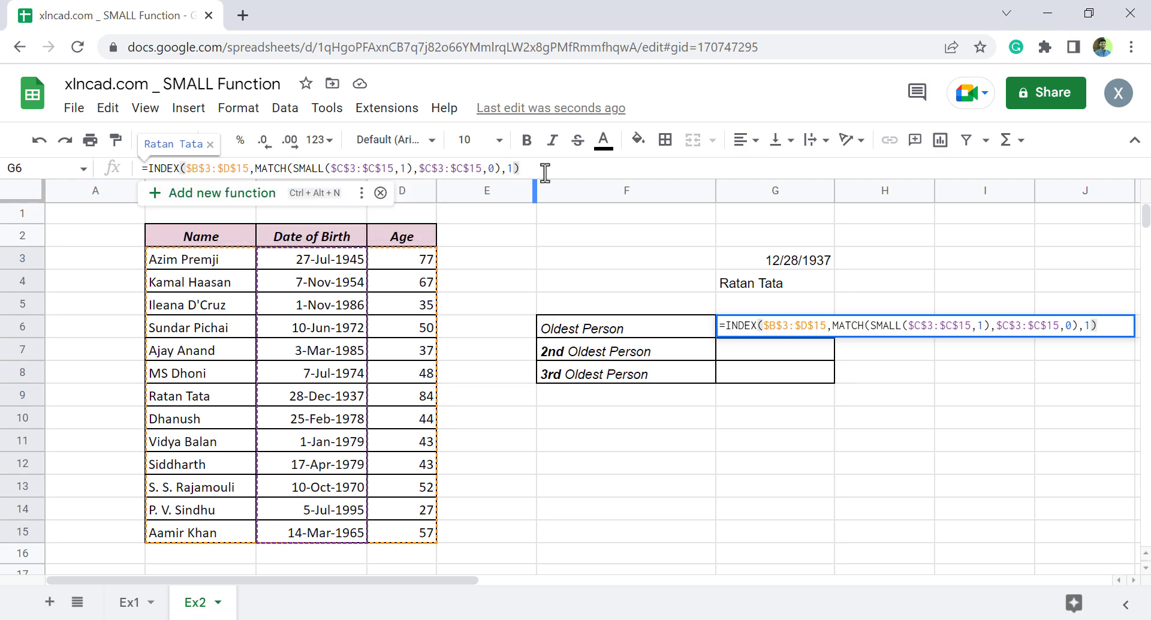
pyautogui.press('Return')
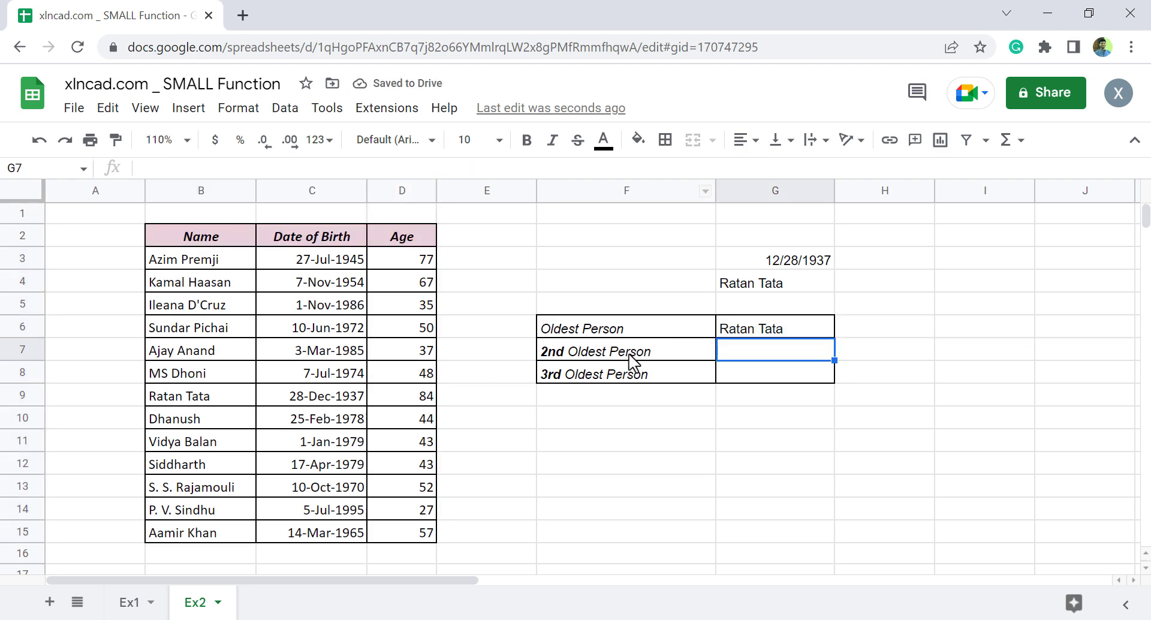
# Copy the G6 formula down to G8 and set G7's SMALL rank to 2, giving Azim Premji.
pyautogui.click(816, 329)
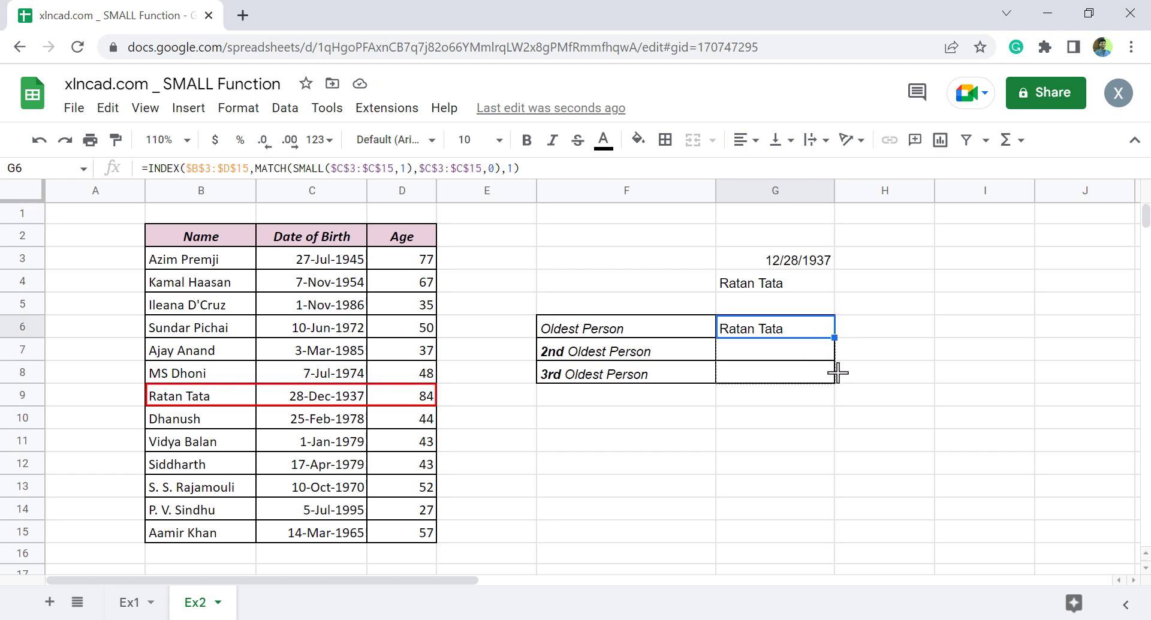
pyautogui.moveTo(838, 373); pyautogui.dragTo(841, 379)
pyautogui.click(792, 352)
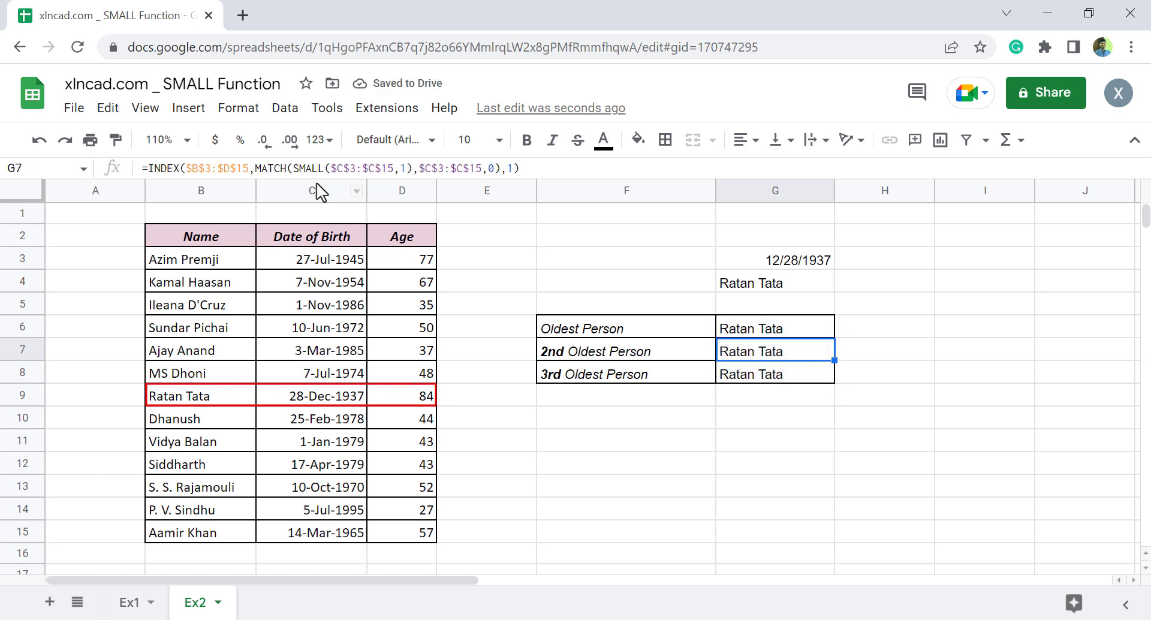
pyautogui.doubleClick(403, 168)
pyautogui.write('2')
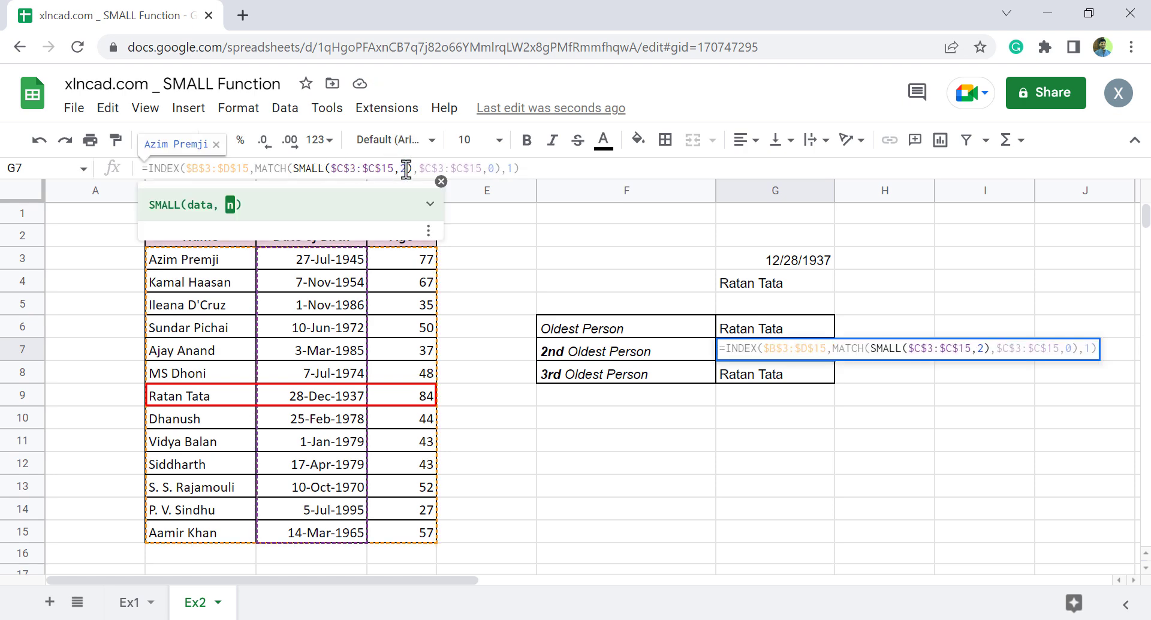
pyautogui.press('Return')
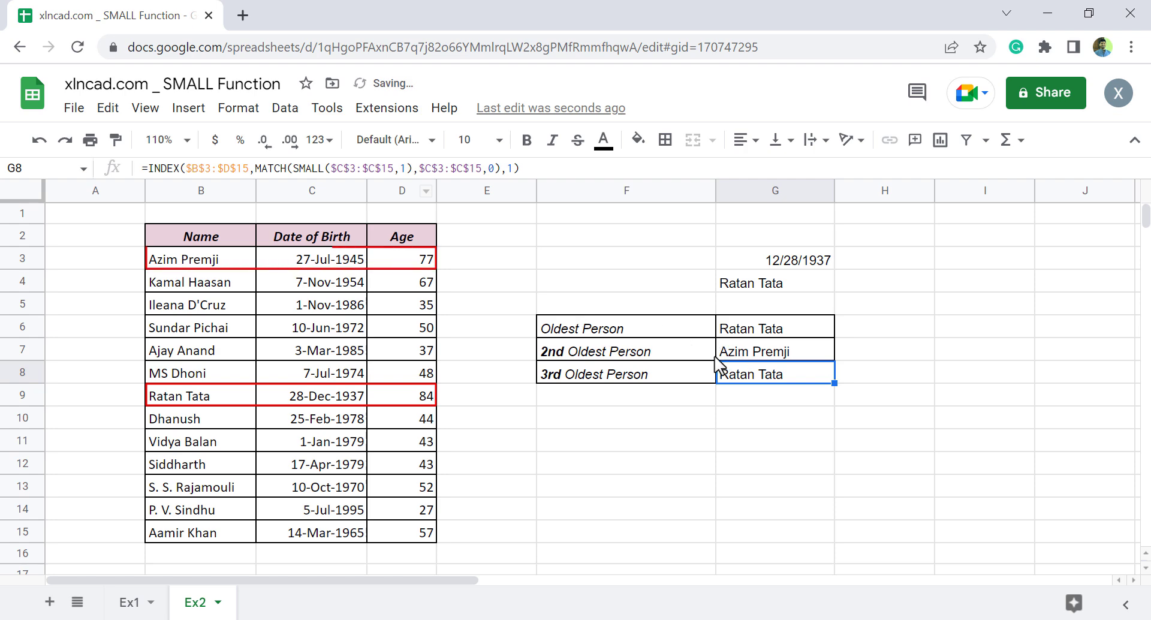
# Set G8's SMALL rank to 3 so it returns Kamal Haasan.
pyautogui.doubleClick(405, 169)
pyautogui.write('3')
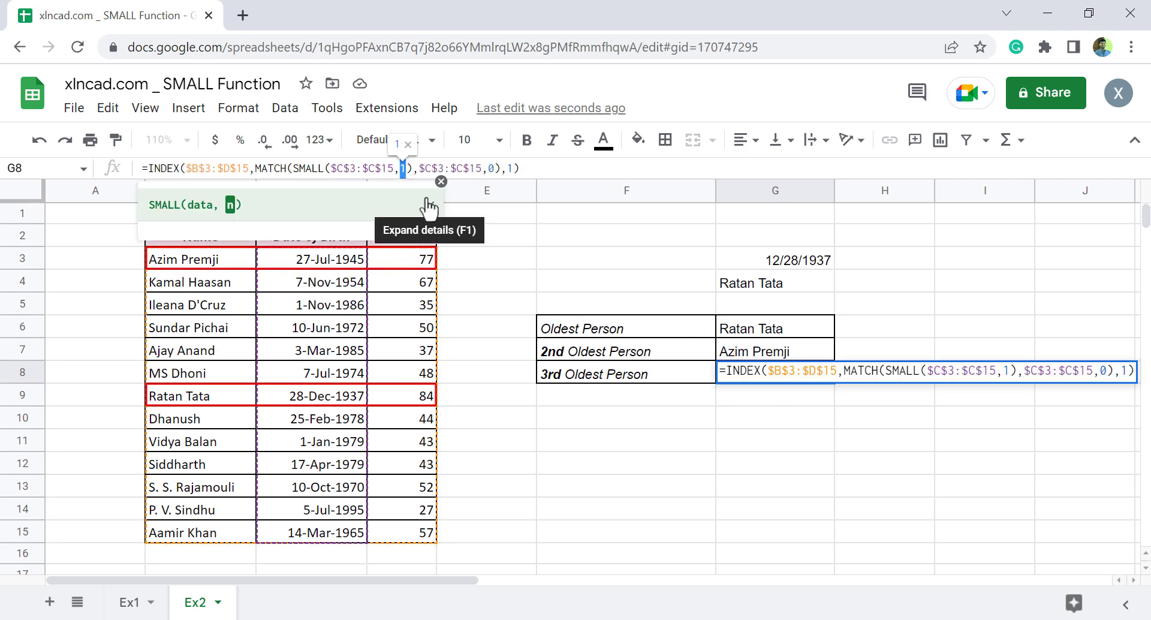
pyautogui.press('Return')
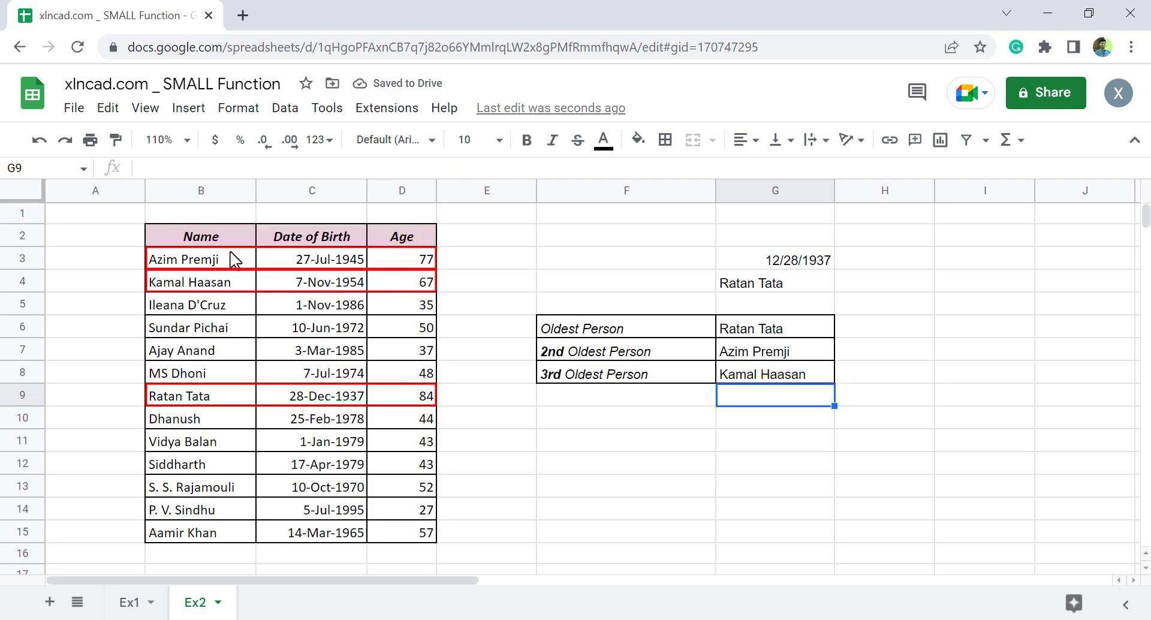
pyautogui.click(825, 374)
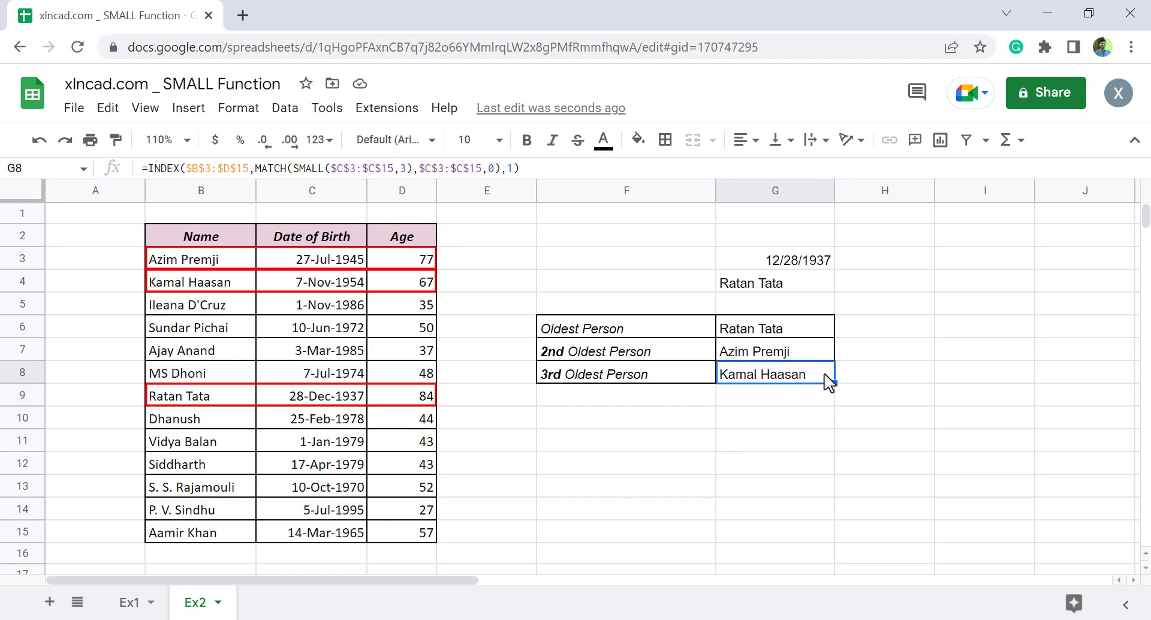
pyautogui.click(552, 168)
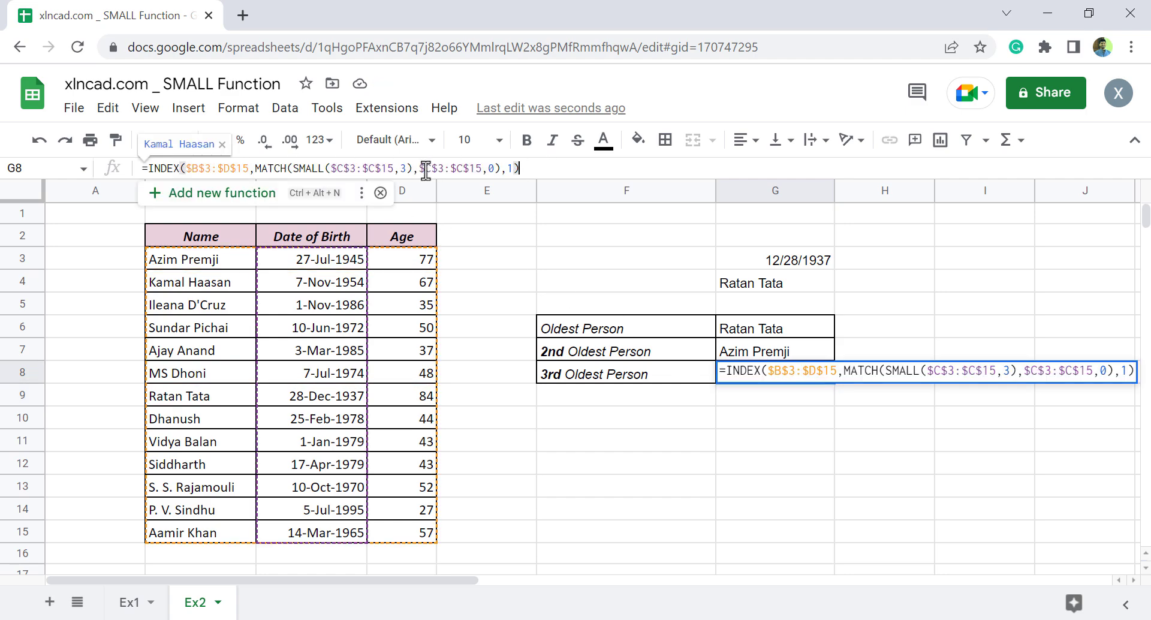
pyautogui.press('Return')
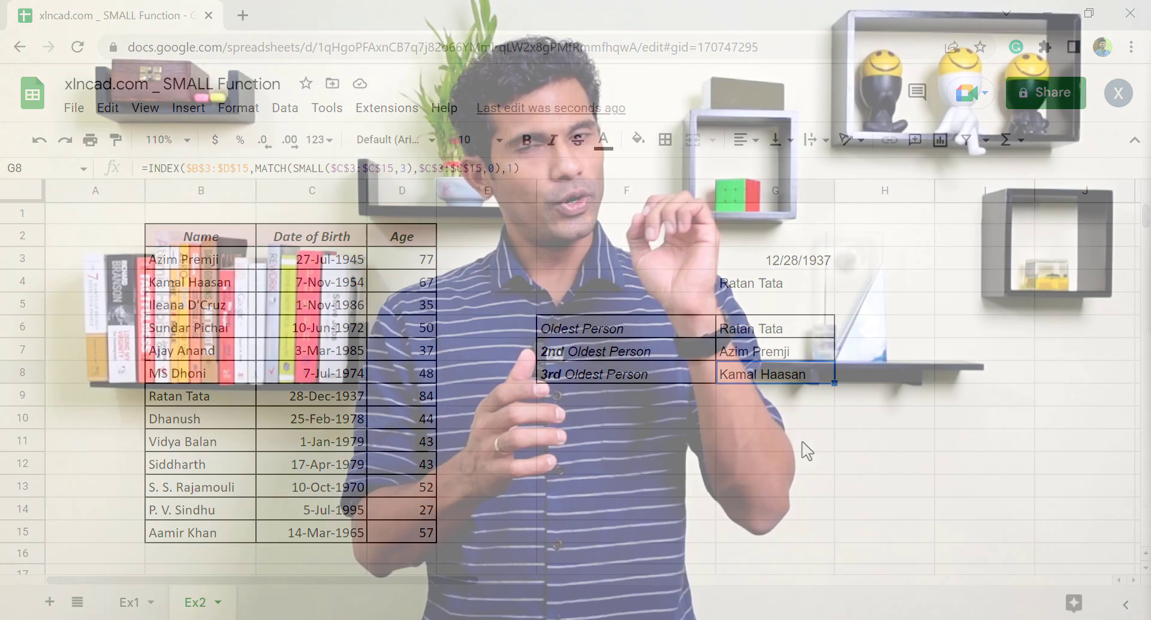